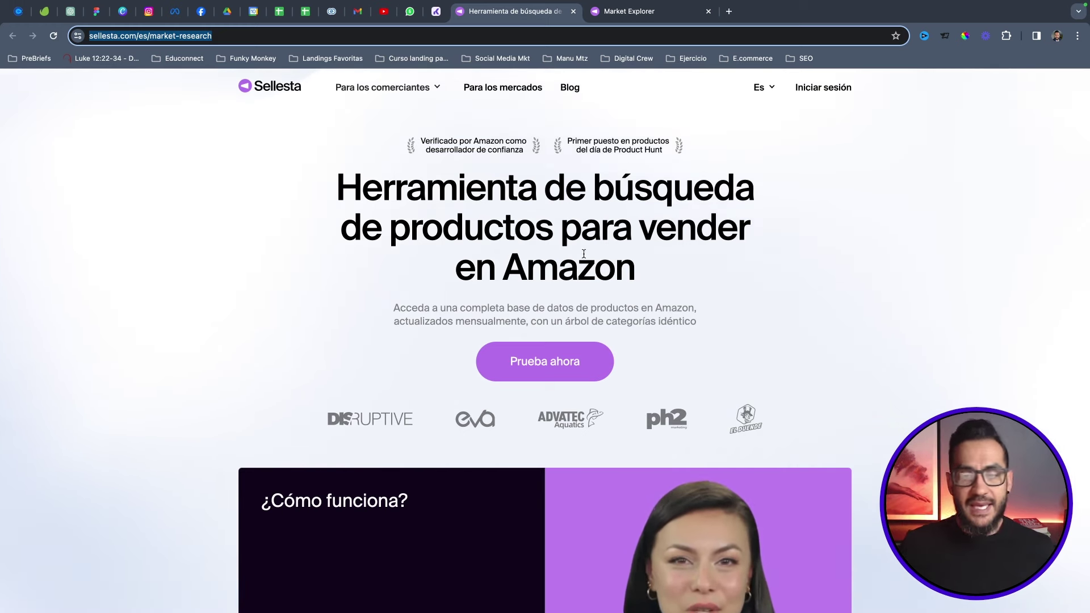
Look through the market research landing page, from the product search features to the Pro and Ultimate pricing plans.
scroll(844, 356, down, 2)
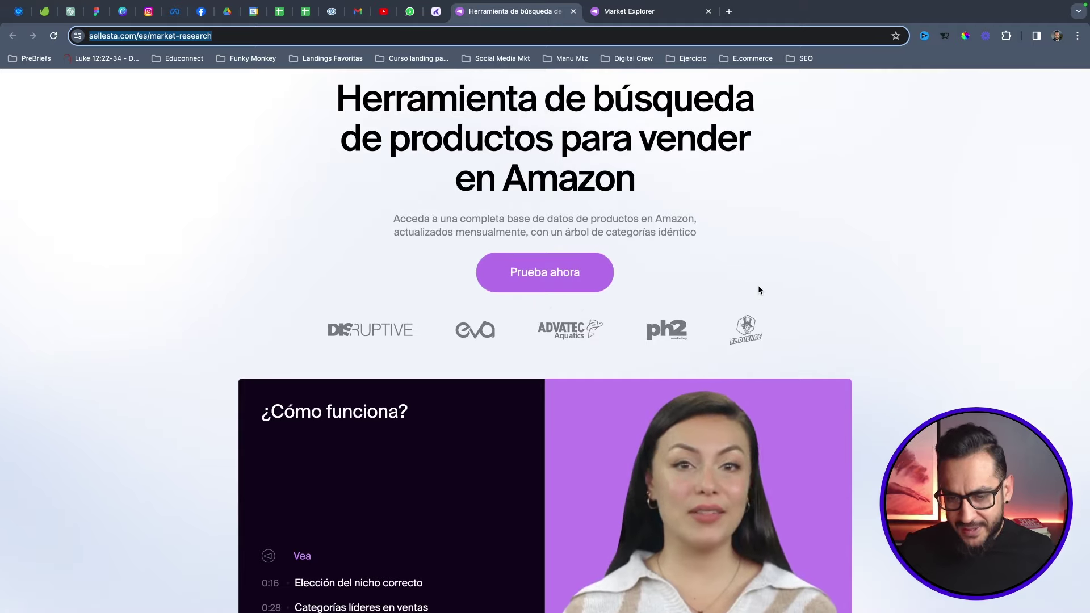
scroll(757, 285, down, 20)
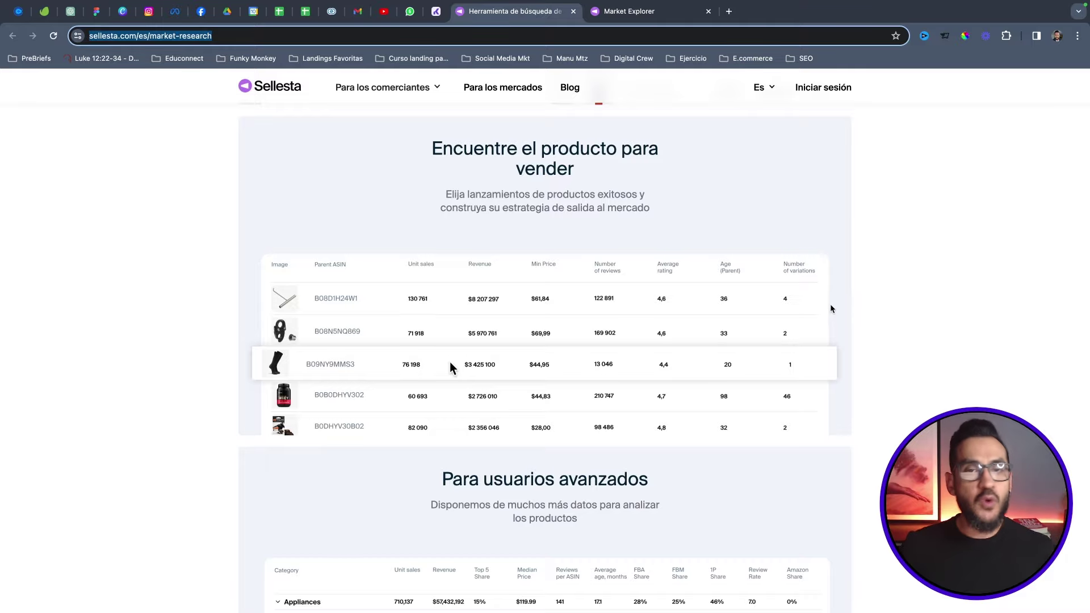
scroll(836, 309, down, 10)
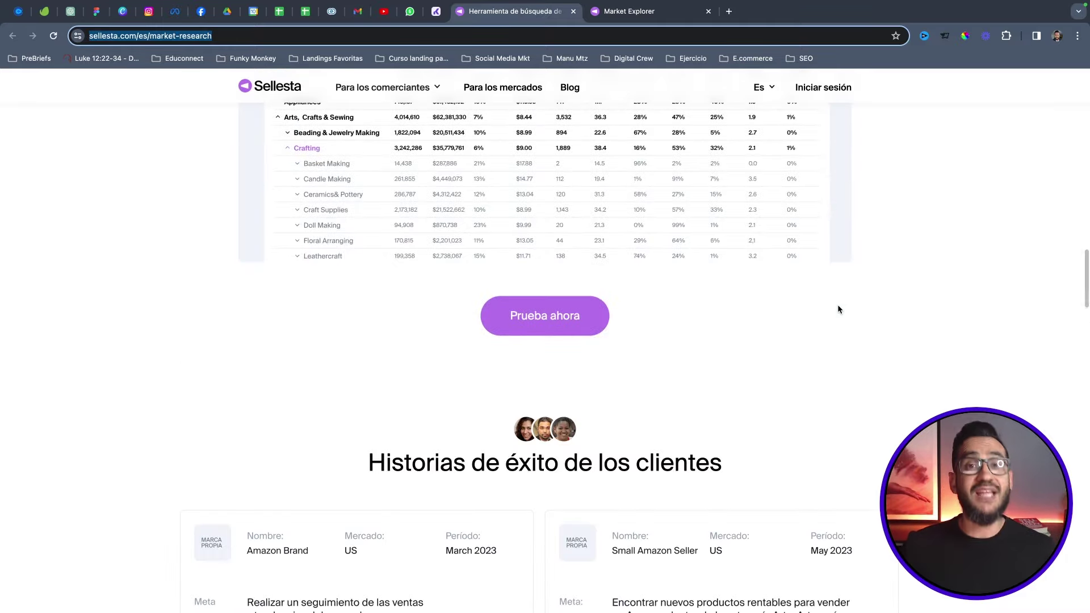
scroll(839, 308, down, 15)
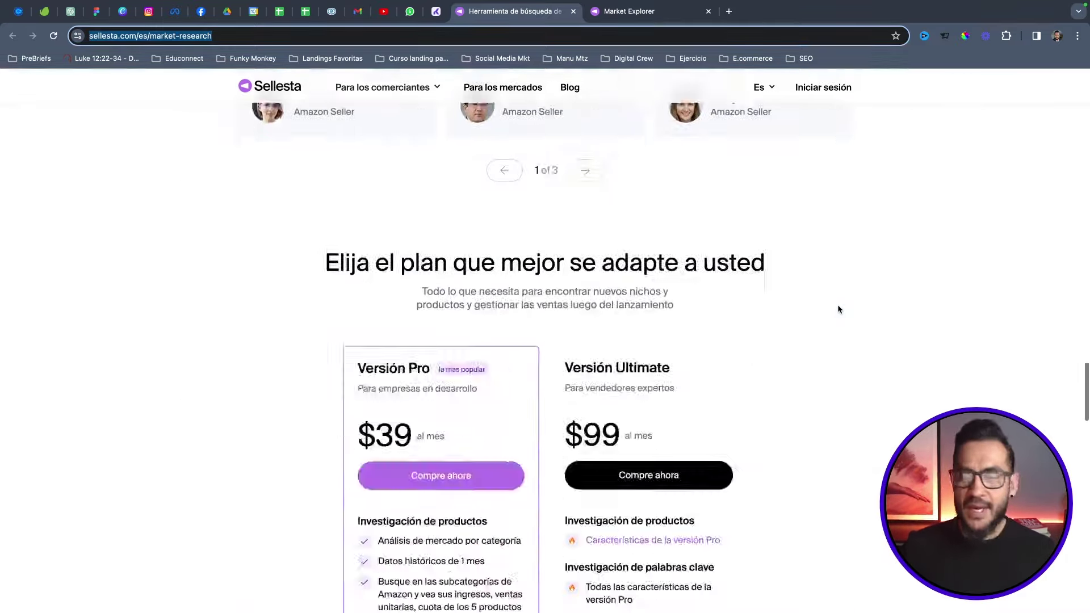
scroll(838, 309, down, 5)
scroll(838, 308, up, 2)
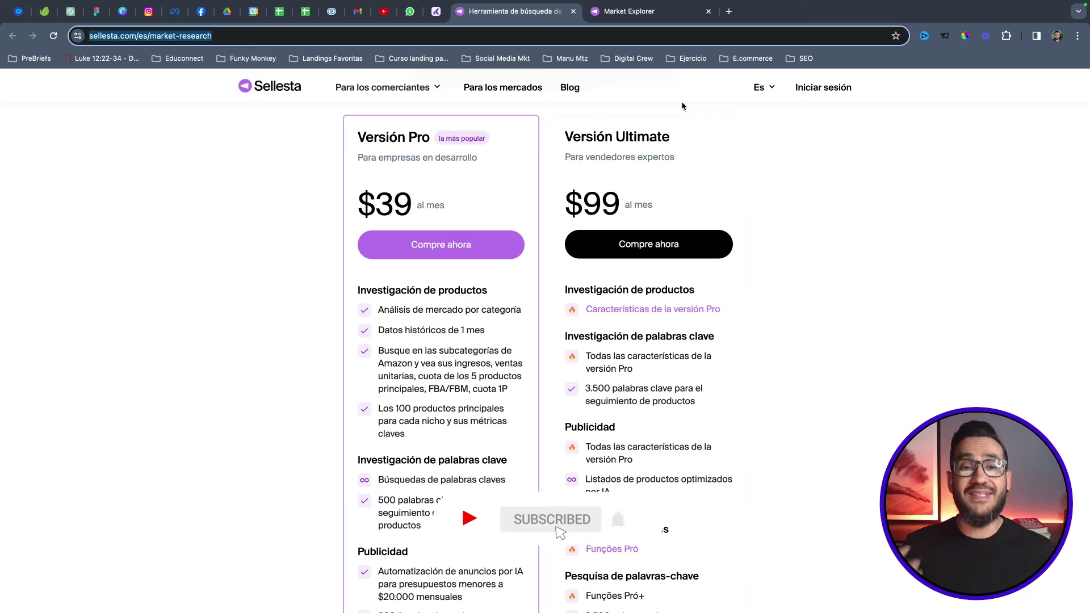
Switch to the Market Explorer page for Mexico and read the notice about data coverage and update dates.
click(641, 16)
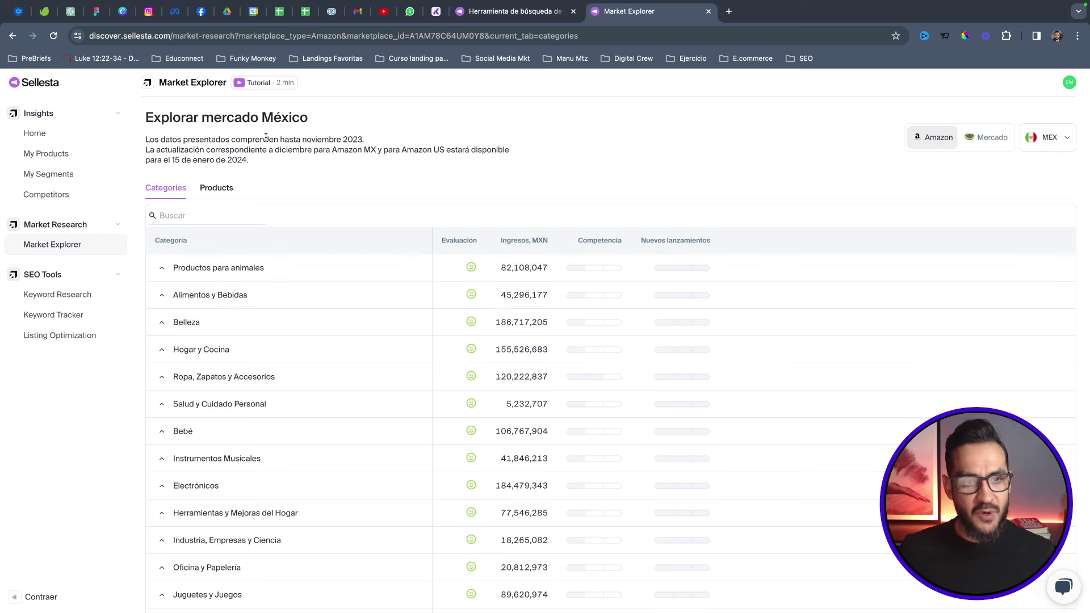
drag(235, 139, 360, 138)
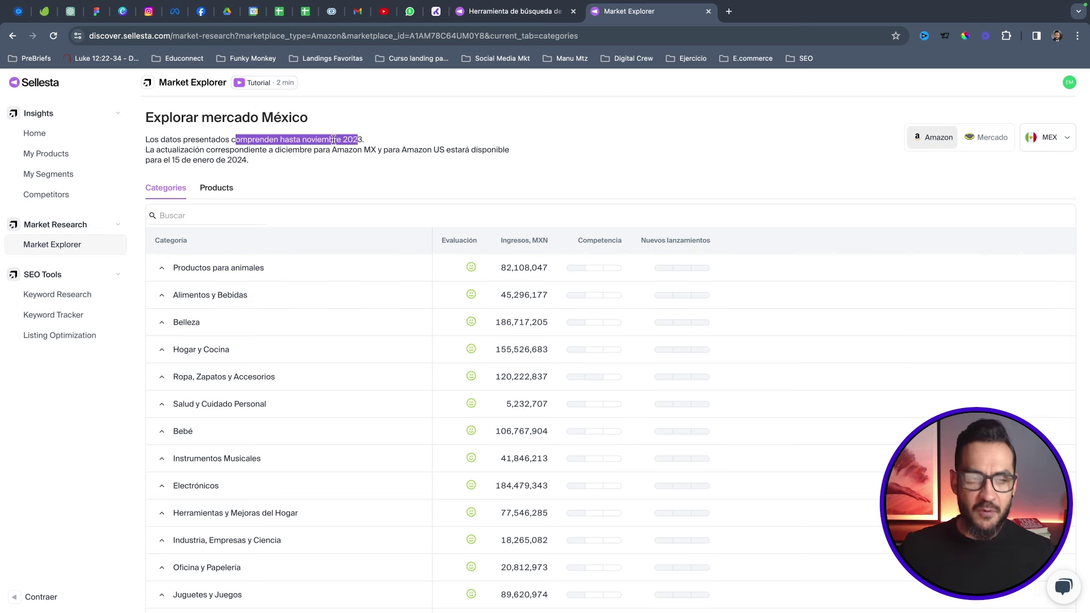
drag(176, 161, 219, 160)
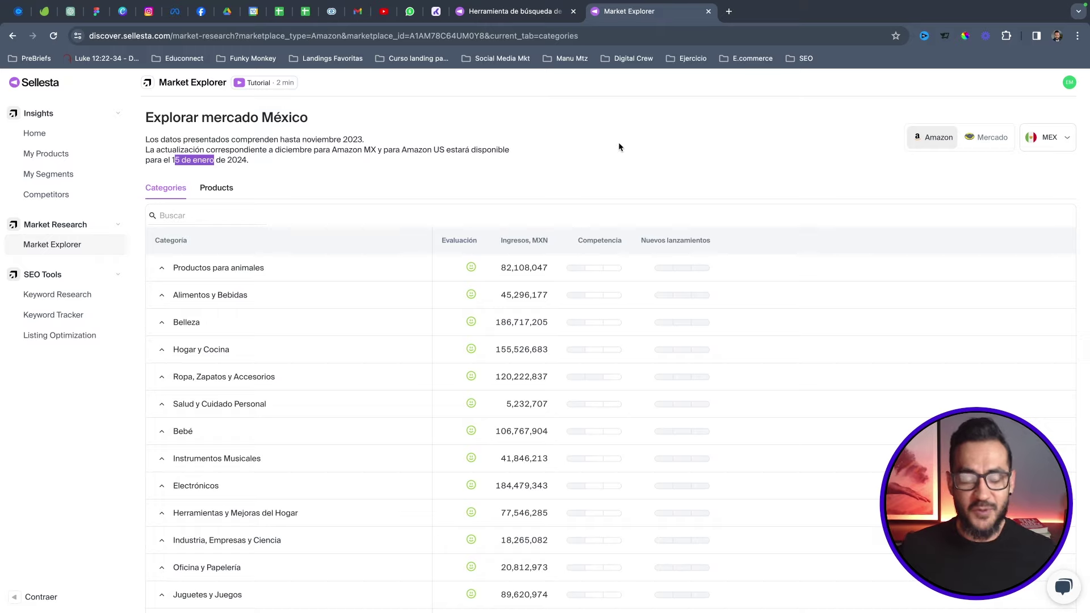
Check the competition and new launches indicators of the Productos para animales category.
scroll(597, 151, down, 2)
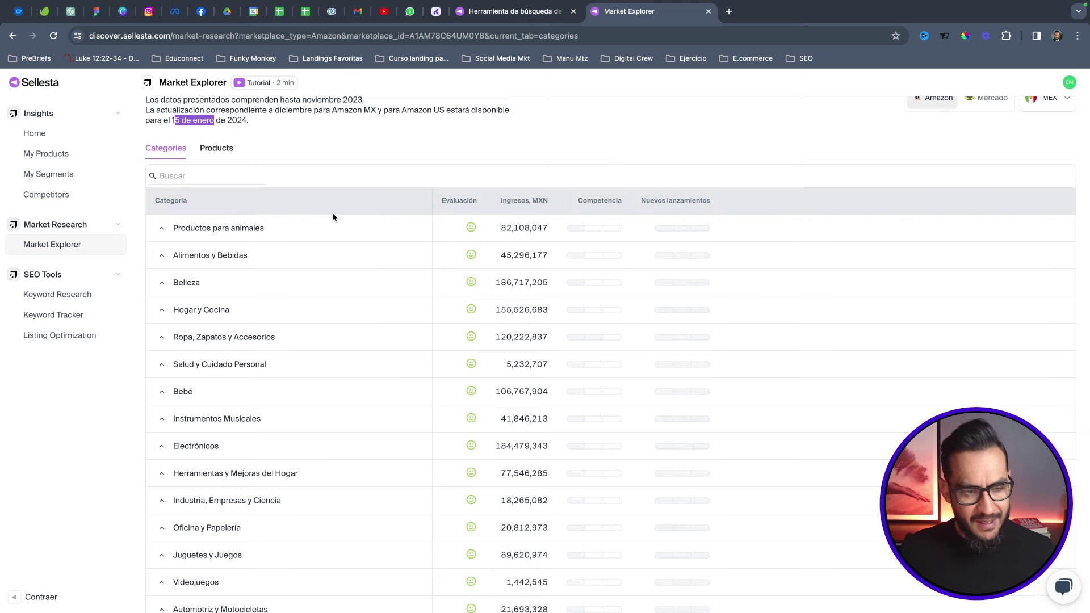
mouse_move(201, 227)
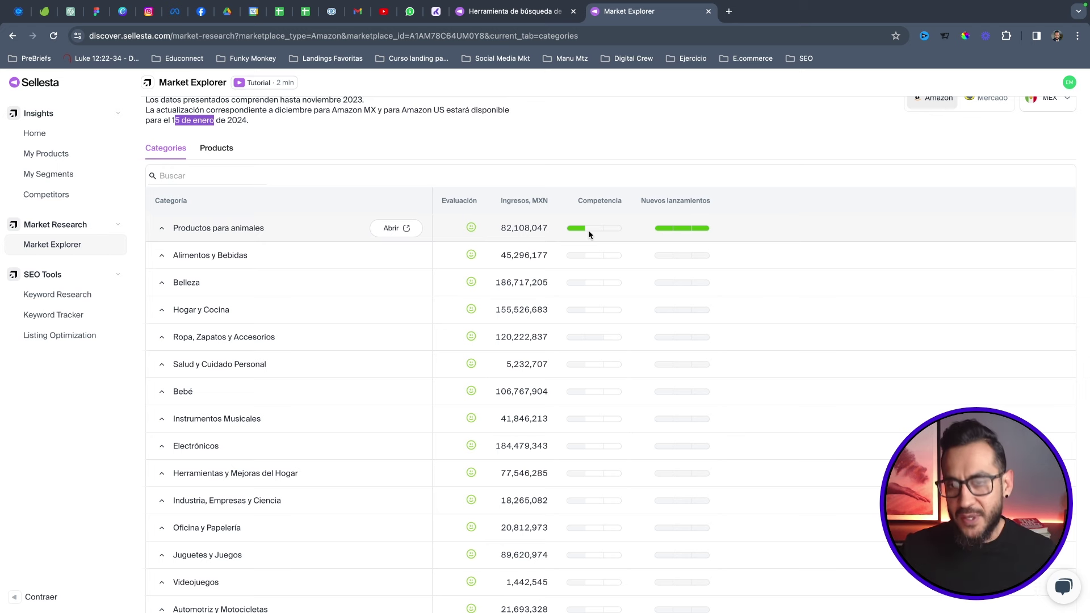
mouse_move(686, 228)
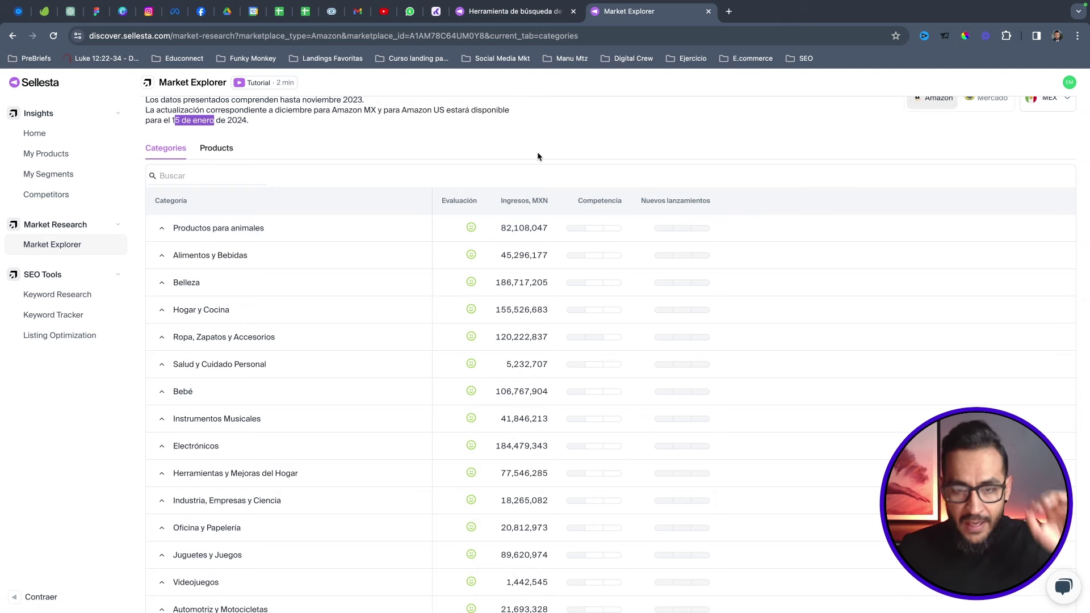
Sort the categories by revenue (Ingresos) from highest to lowest.
click(534, 206)
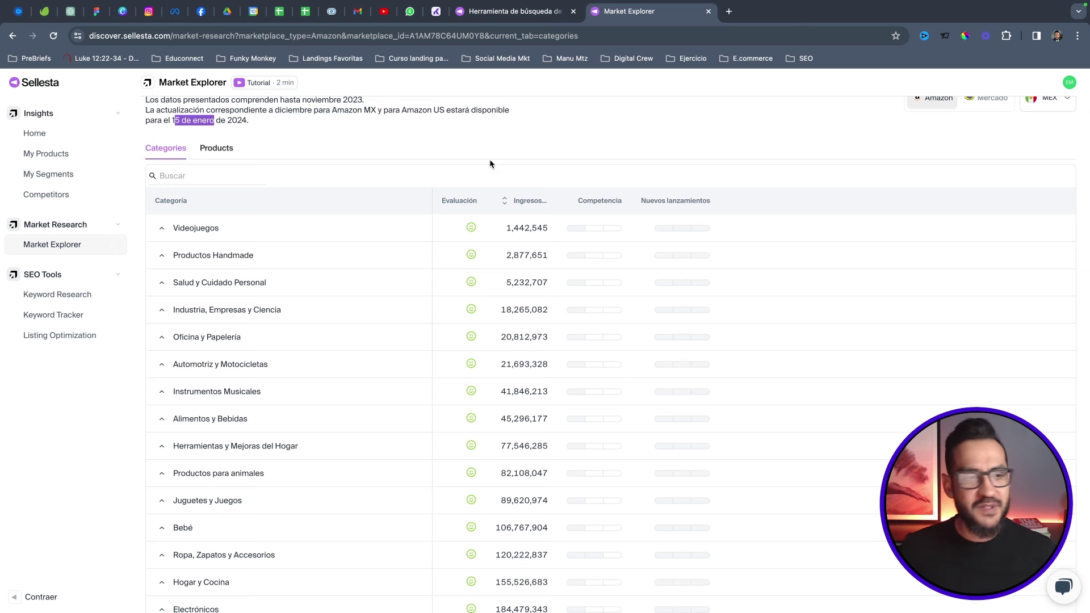
mouse_move(205, 229)
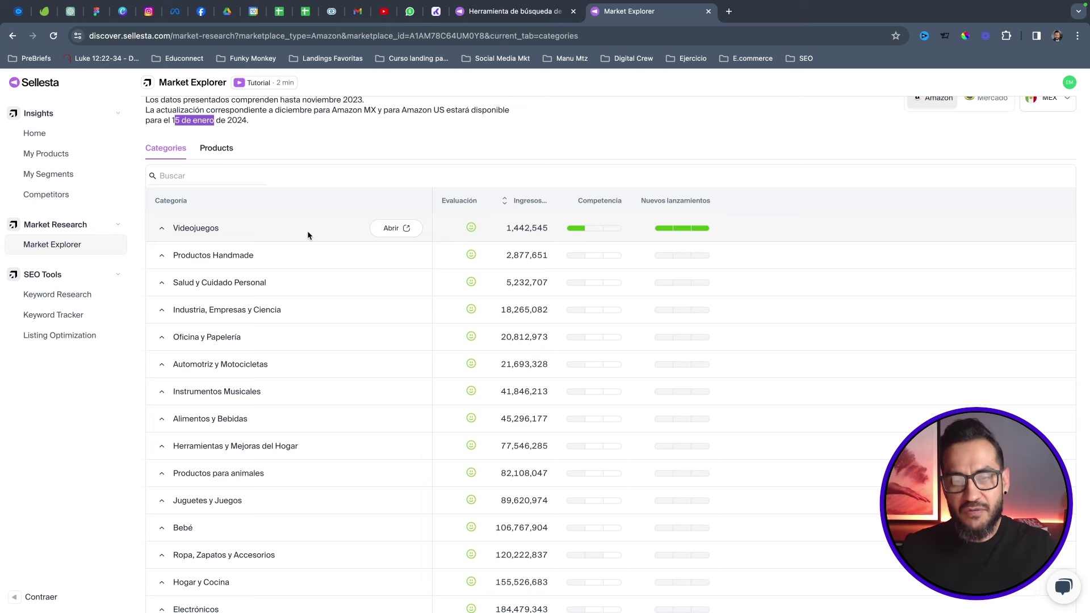
click(528, 202)
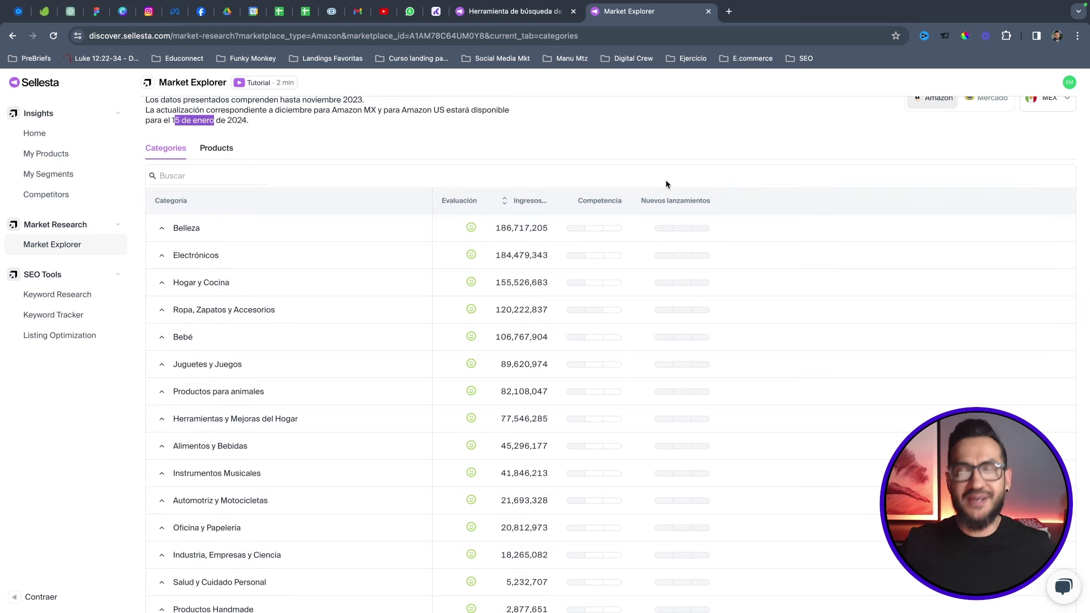
Expand the Productos para animales category and check the competition and new launches ratings of Belleza.
mouse_move(271, 254)
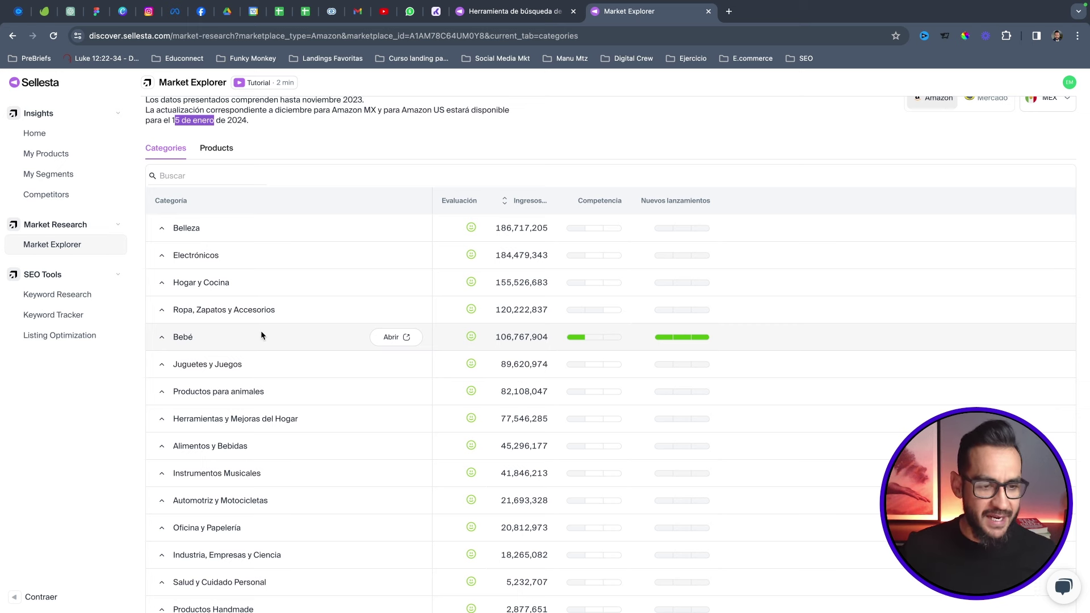
drag(185, 392, 258, 391)
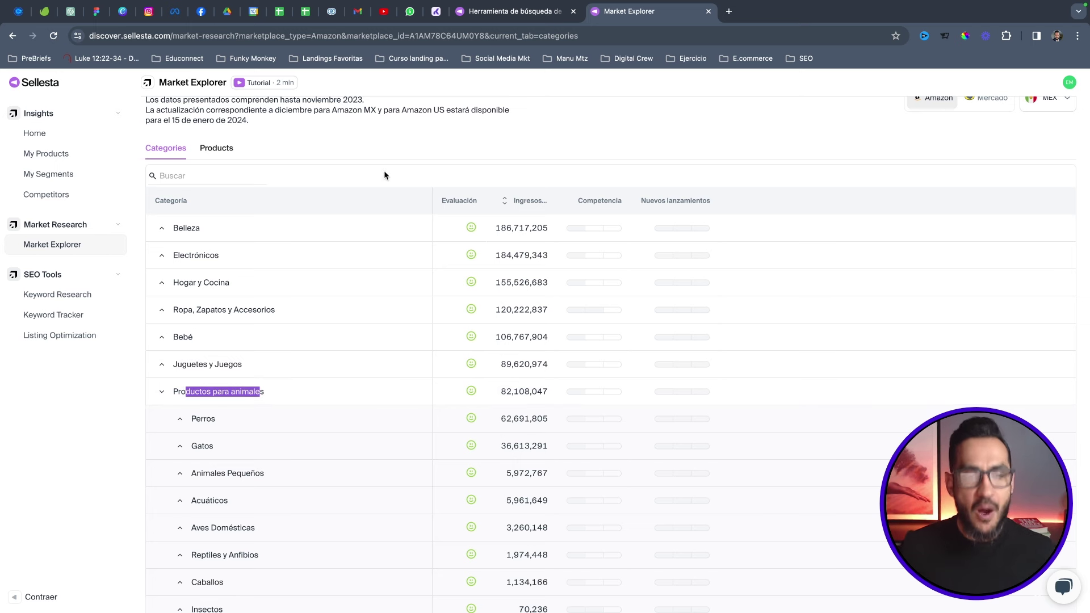
click(399, 166)
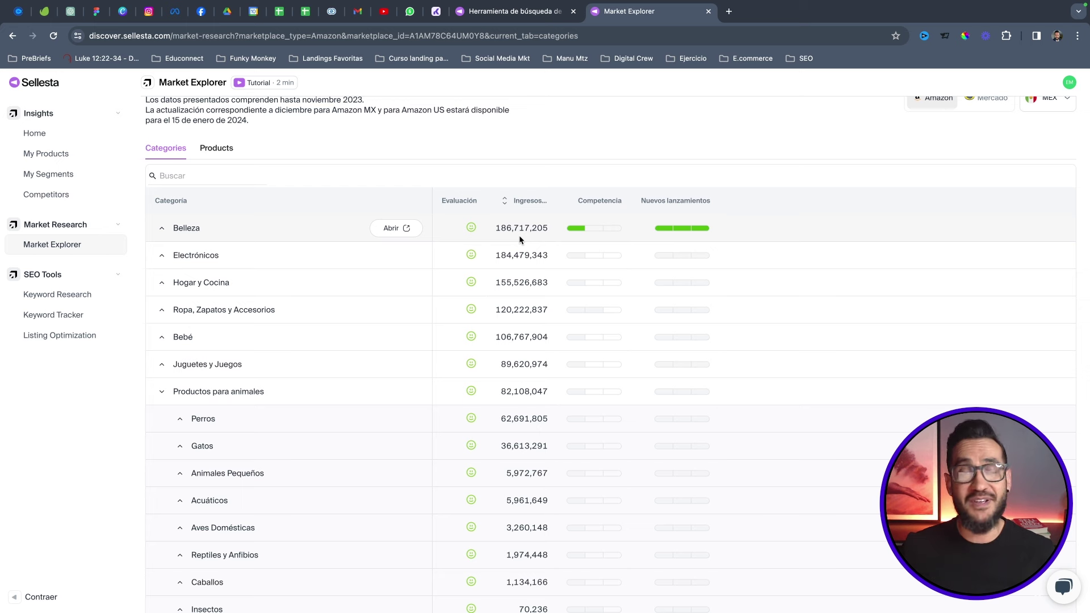
mouse_move(594, 228)
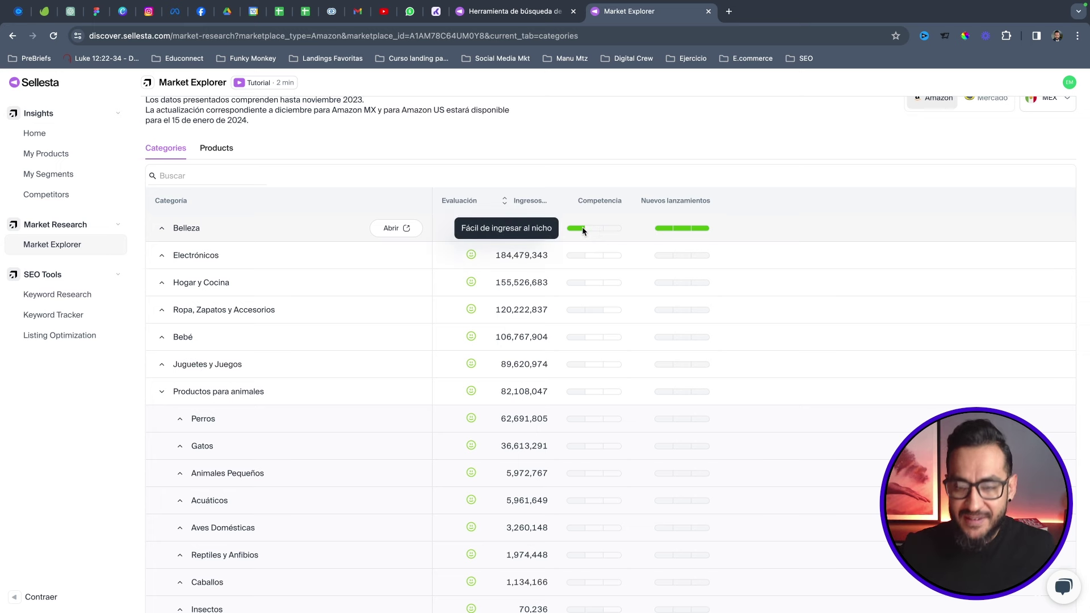
mouse_move(691, 229)
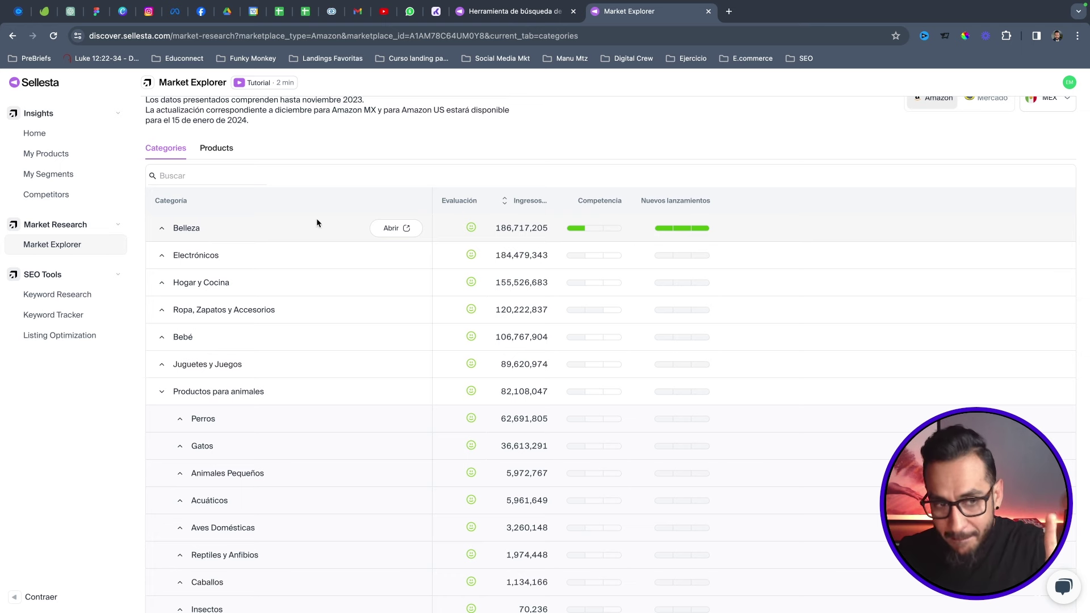
Expand the Belleza category and check the competition rating of Ropa, Zapatos y Accesorios for comparison.
click(162, 228)
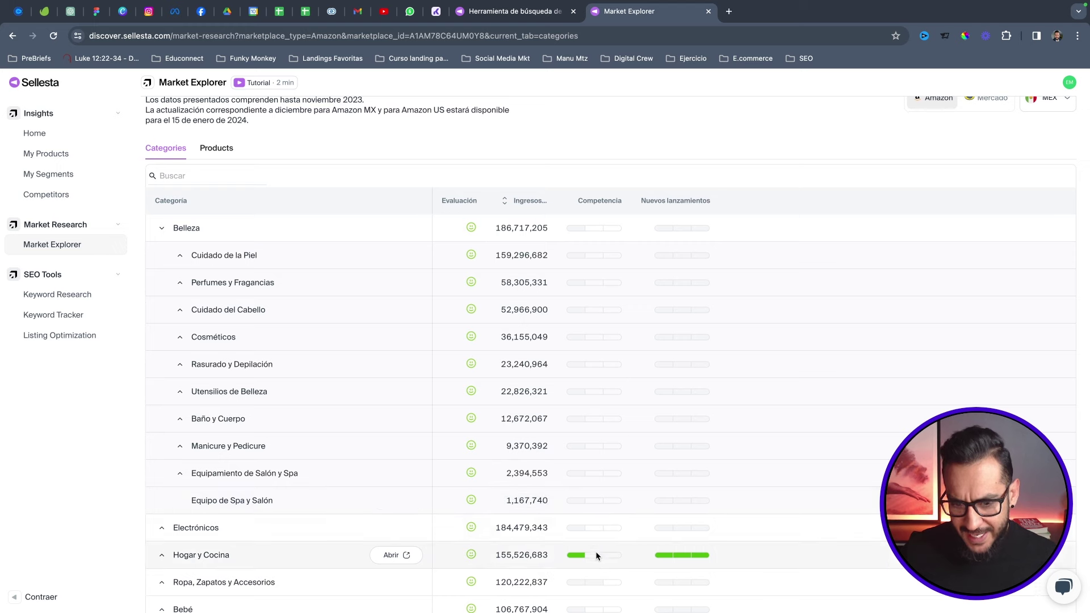
scroll(623, 400, down, 3)
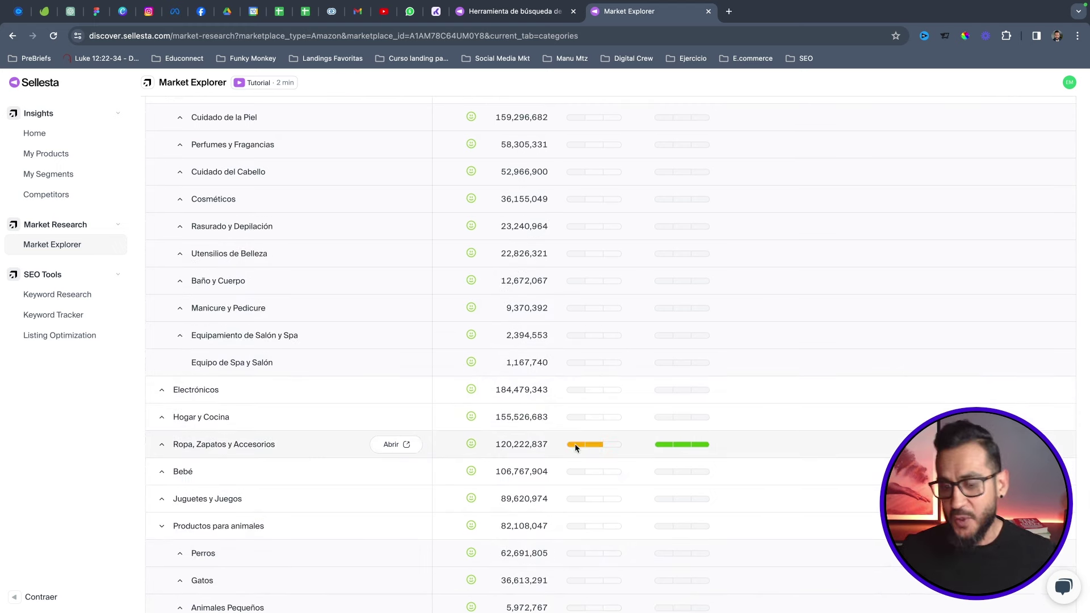
mouse_move(576, 447)
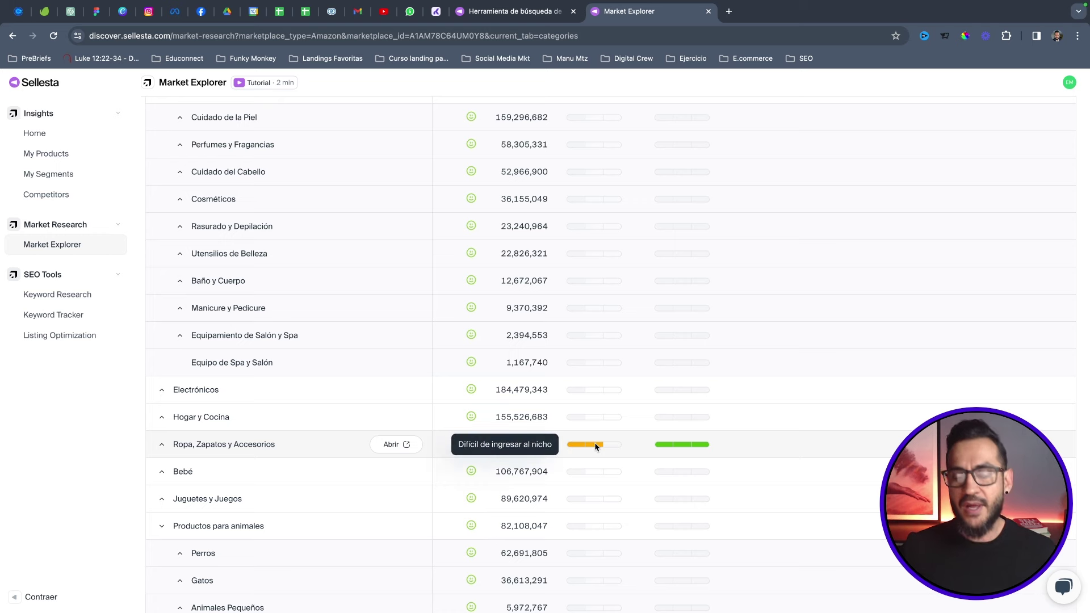
Examine the subcategories under Cuidado del Cabello within Belleza, and collapse them again.
scroll(615, 440, up, 5)
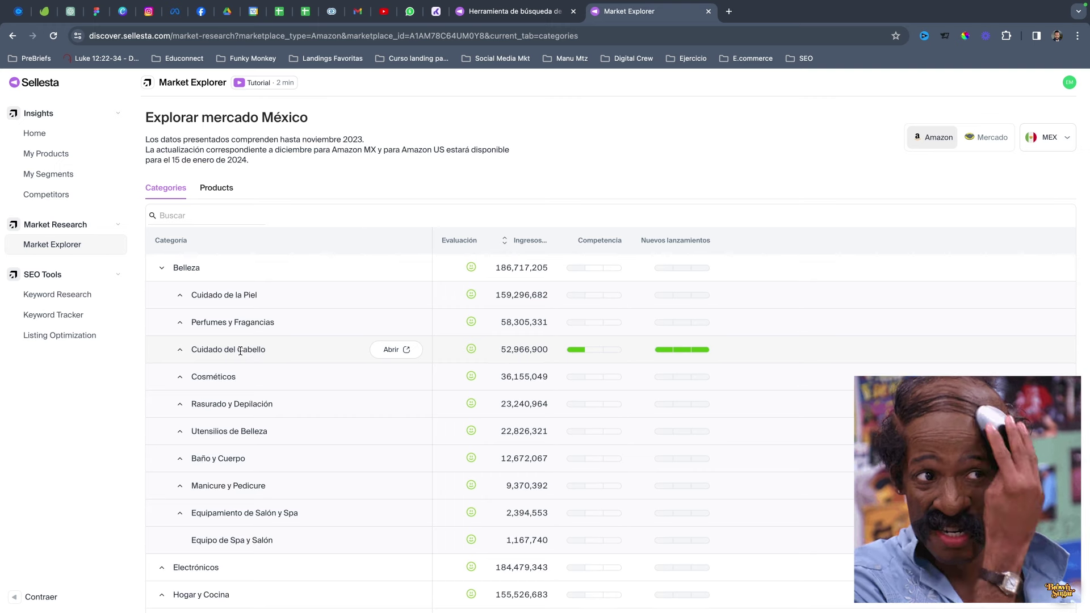
click(180, 350)
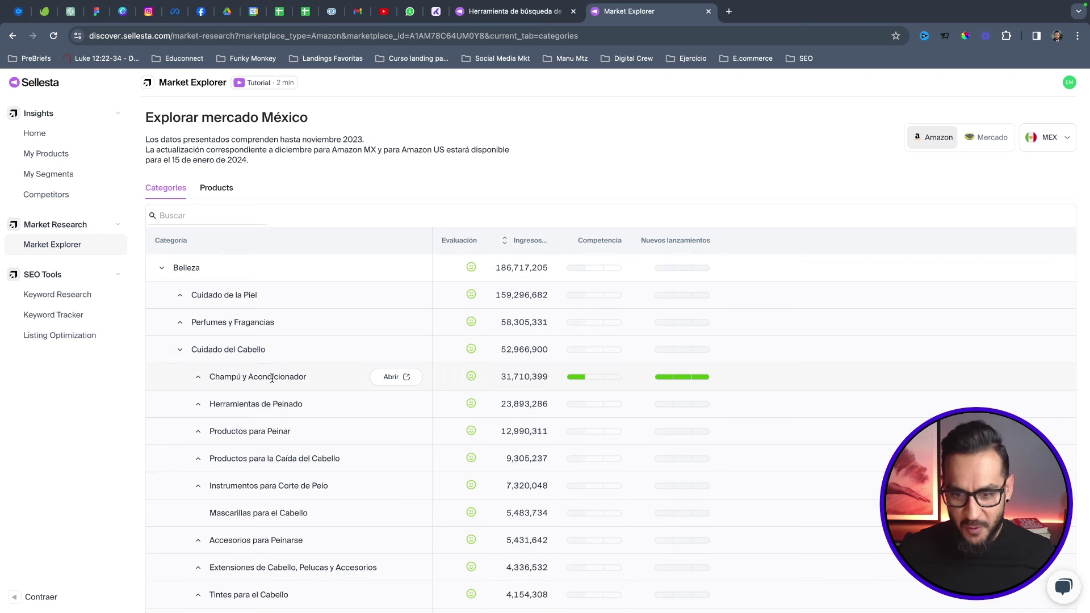
scroll(271, 377, down, 1)
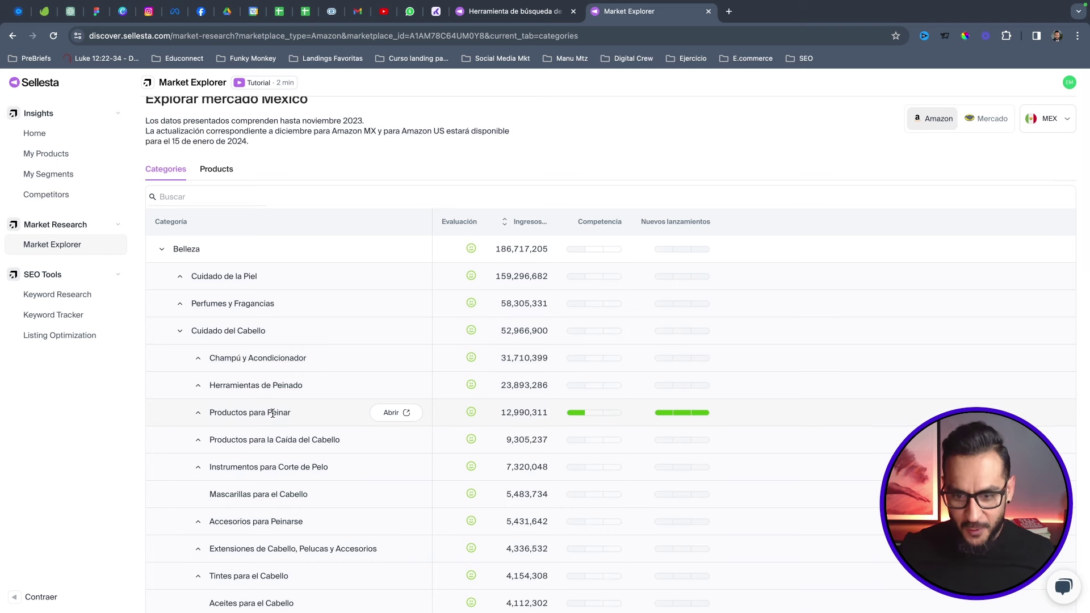
scroll(289, 513, down, 2)
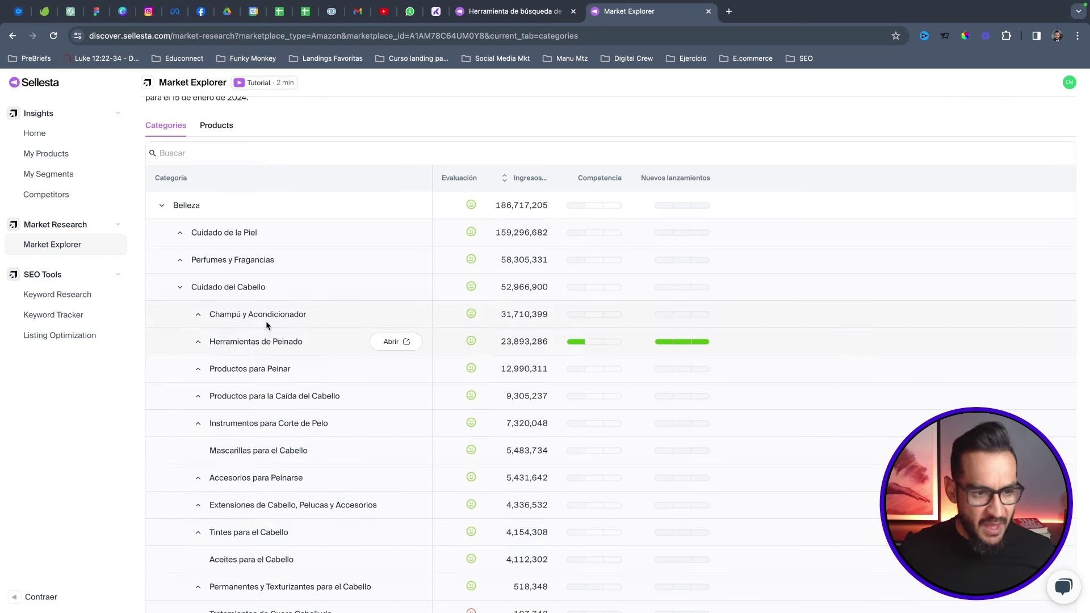
click(181, 287)
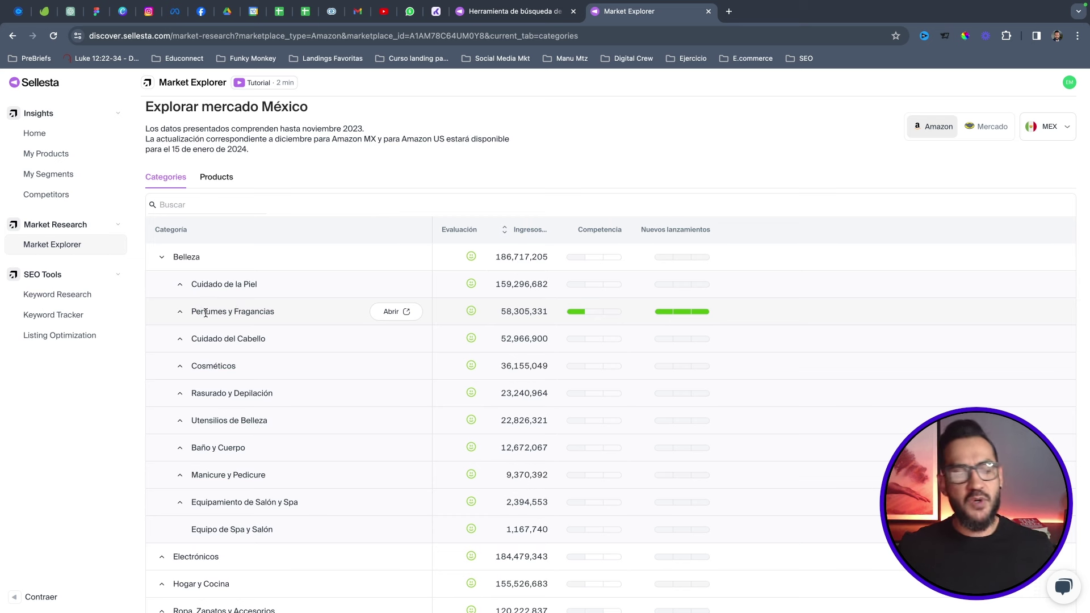
Expand Cuidado de la Piel within Belleza and check the competition rating of Ojos and both indicators of Cara.
click(181, 285)
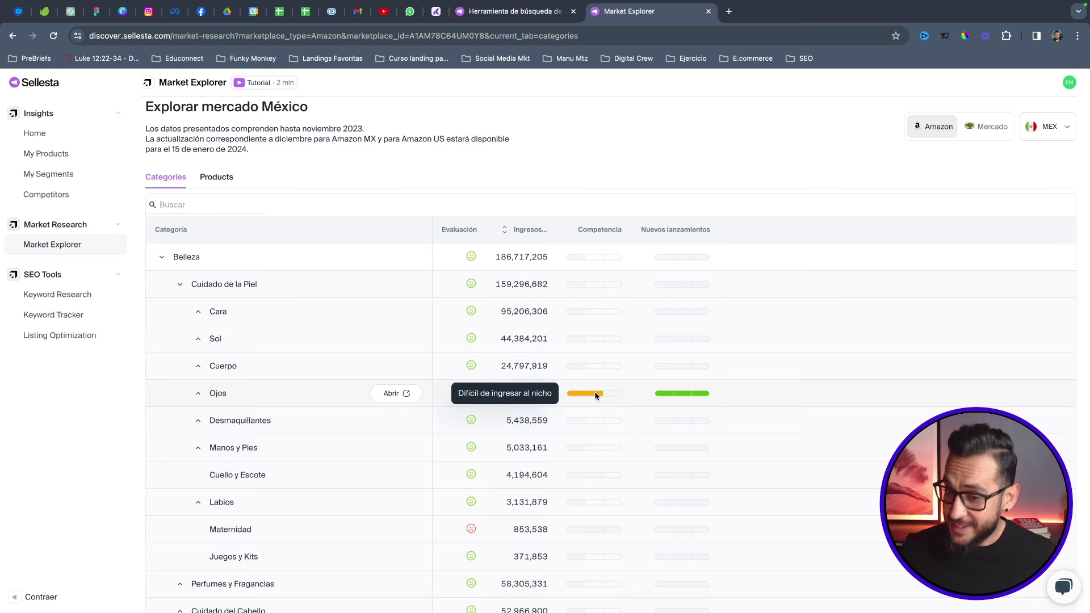
mouse_move(590, 393)
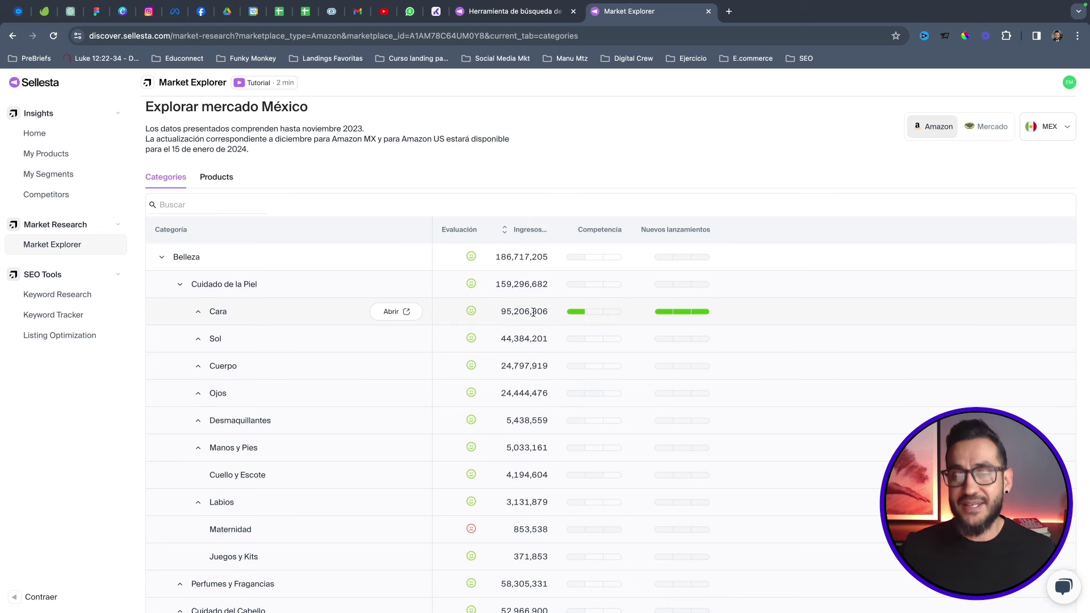
mouse_move(705, 314)
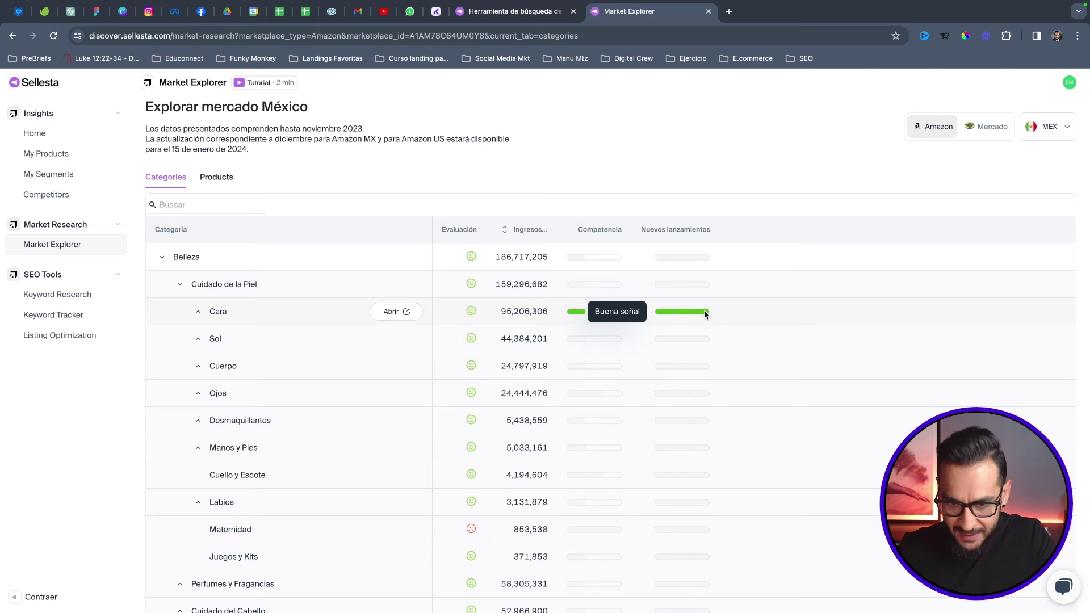
mouse_move(587, 311)
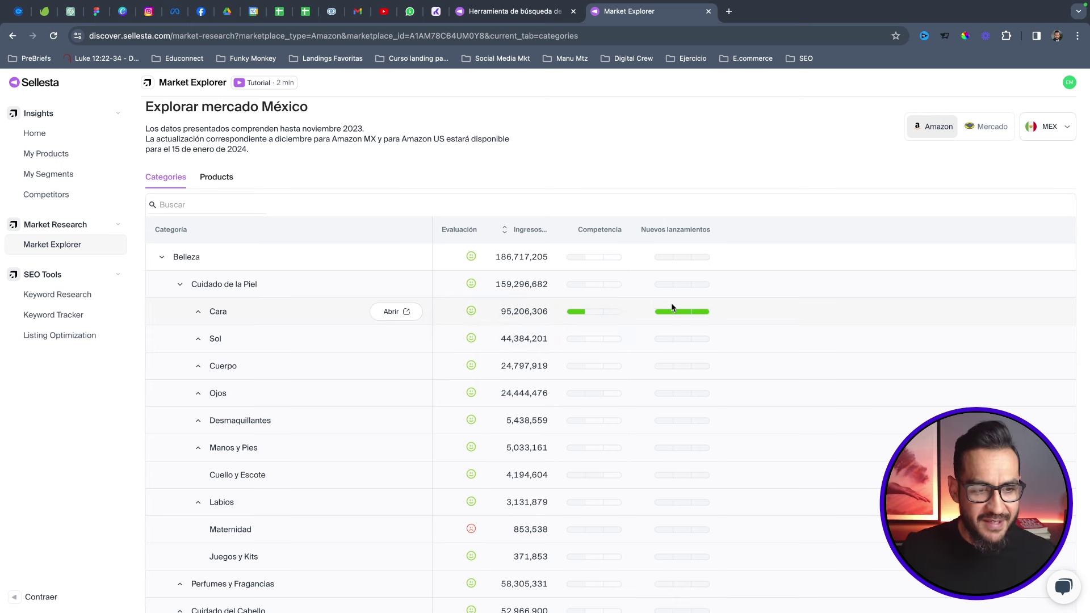
Expand the Cara subcategory and open its detailed report to review the evaluation summary and niche list.
click(198, 311)
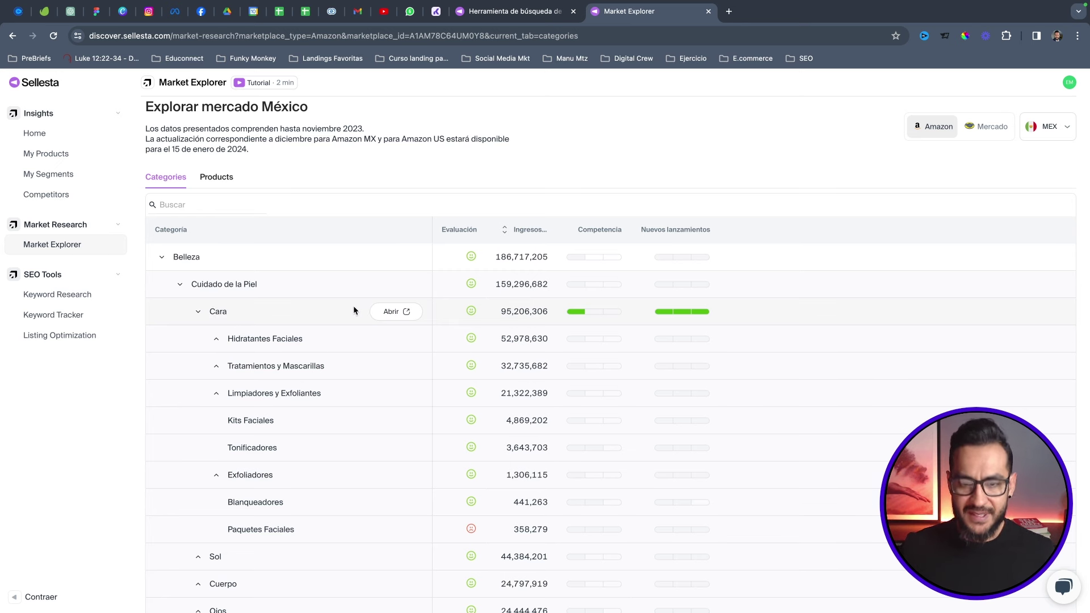
click(390, 312)
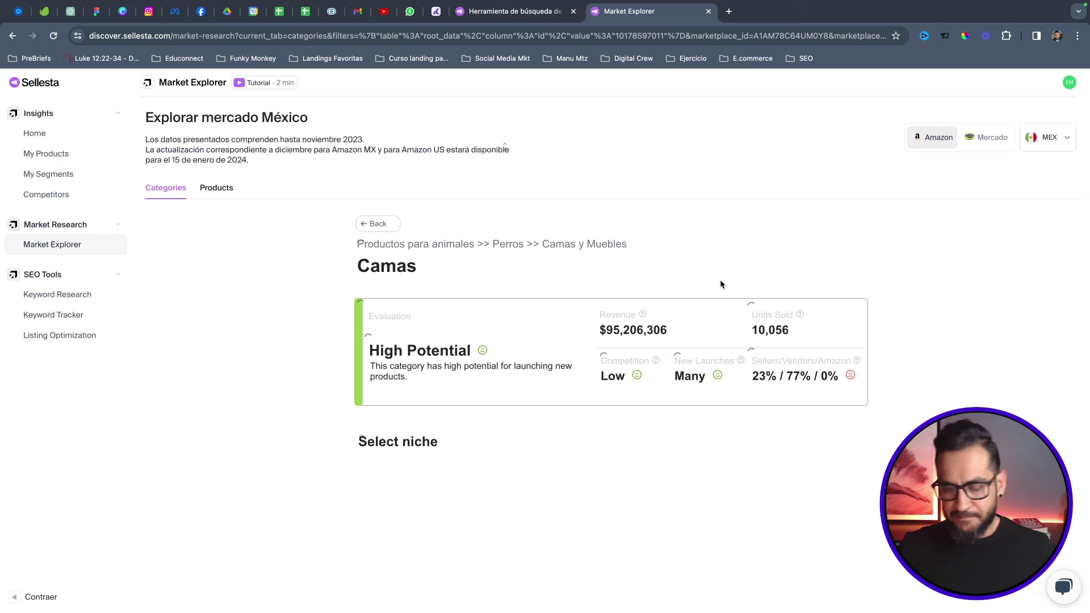
scroll(775, 267, down, 2)
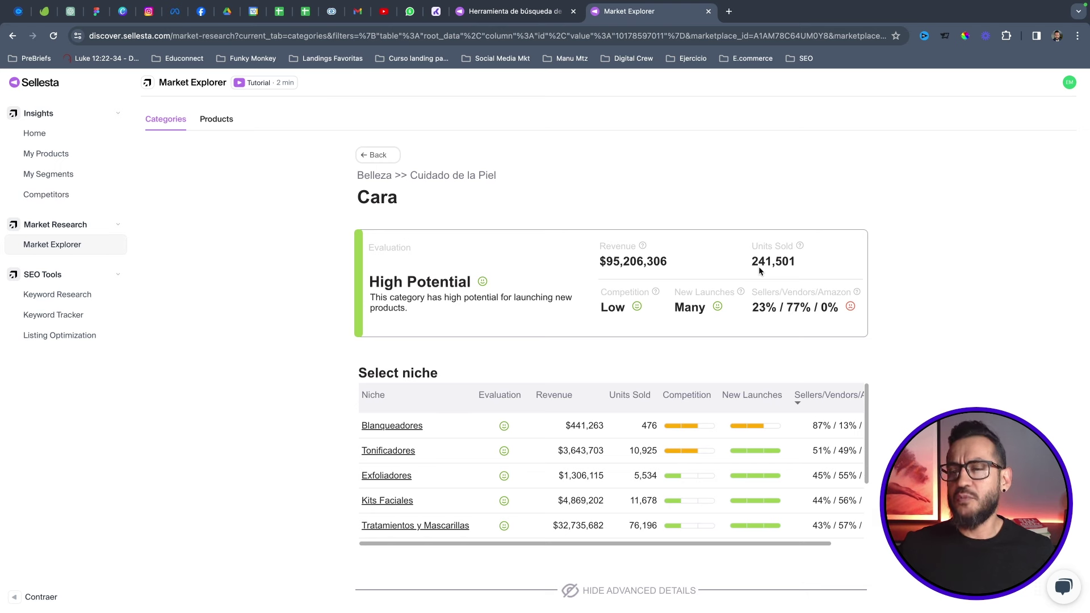
scroll(653, 268, down, 2)
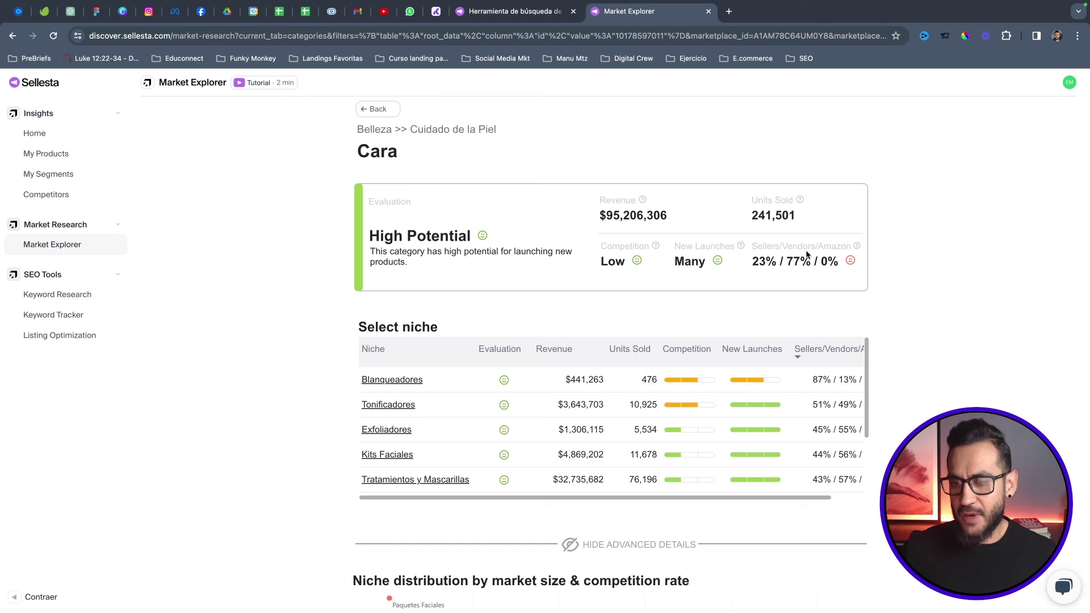
Review the niche list of the Cara report and reverse its sorting by the Sellers/Vendors/Amazon share.
scroll(928, 275, down, 1)
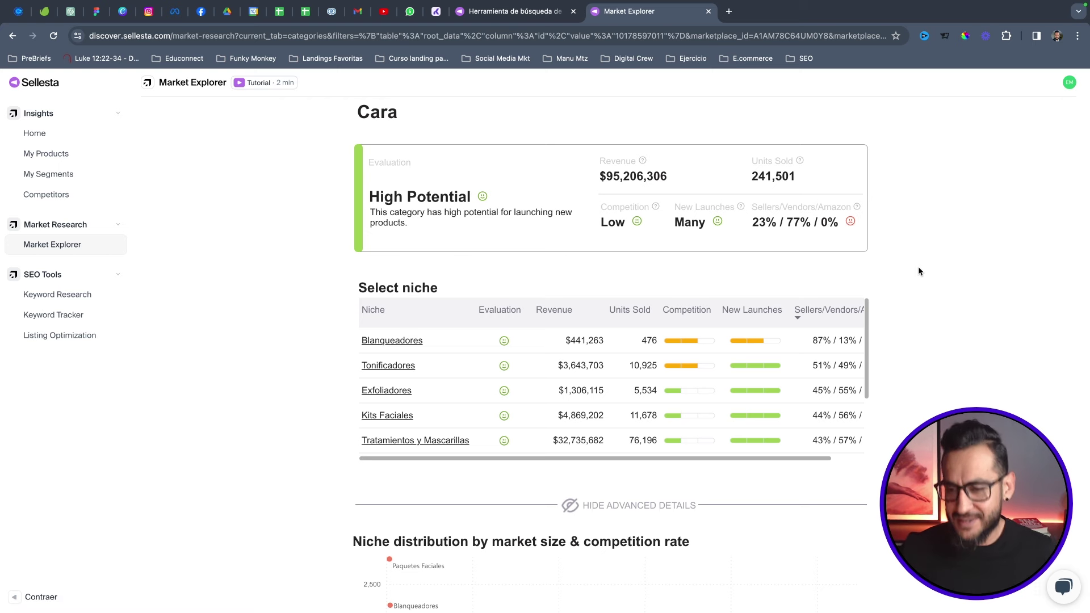
scroll(790, 253, down, 2)
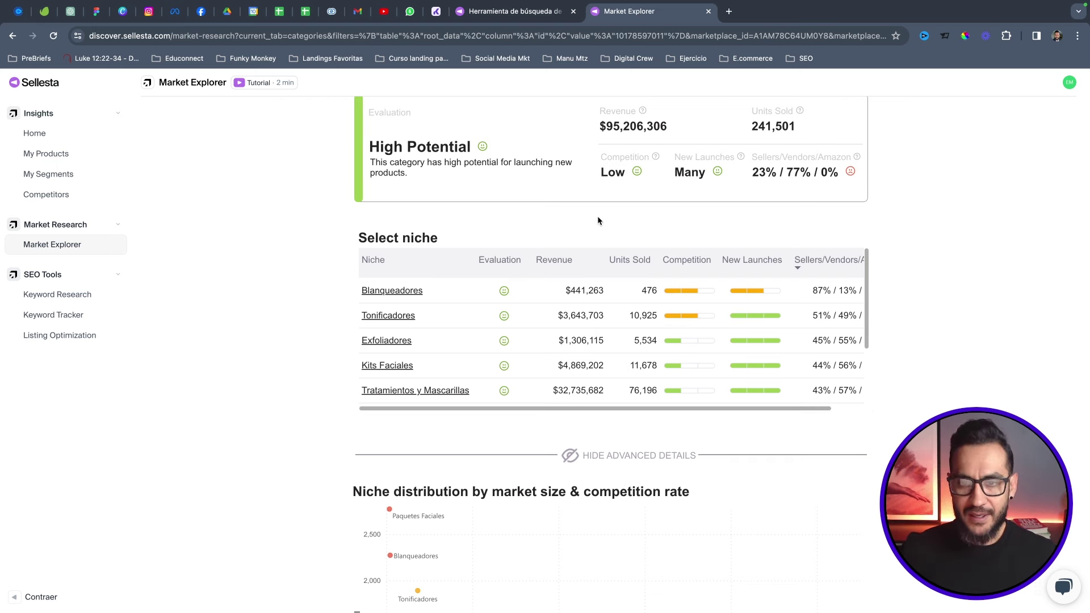
scroll(597, 216, up, 1)
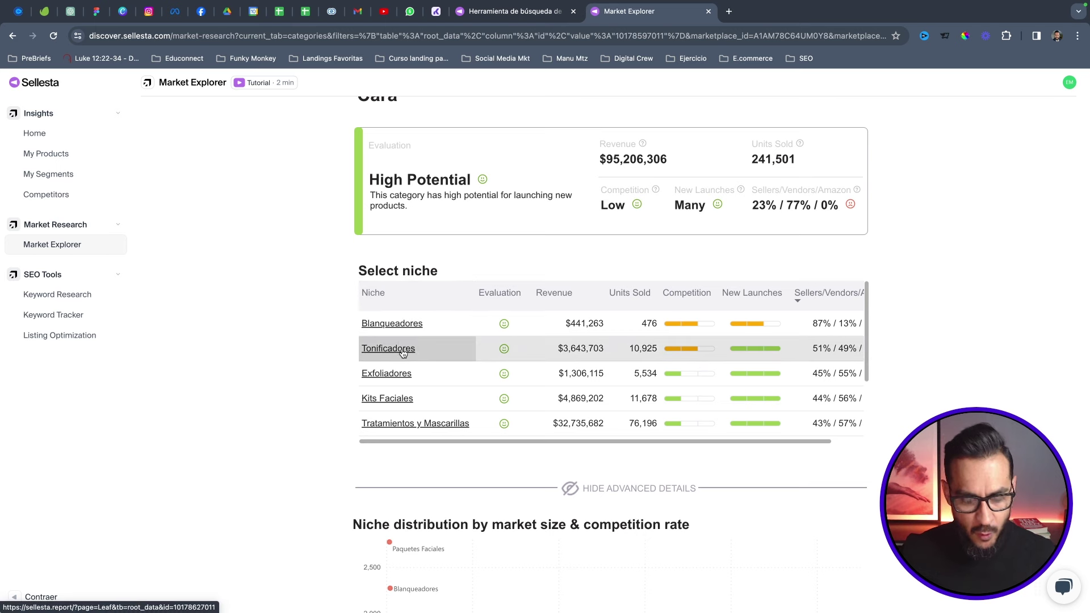
scroll(297, 247, up, 1)
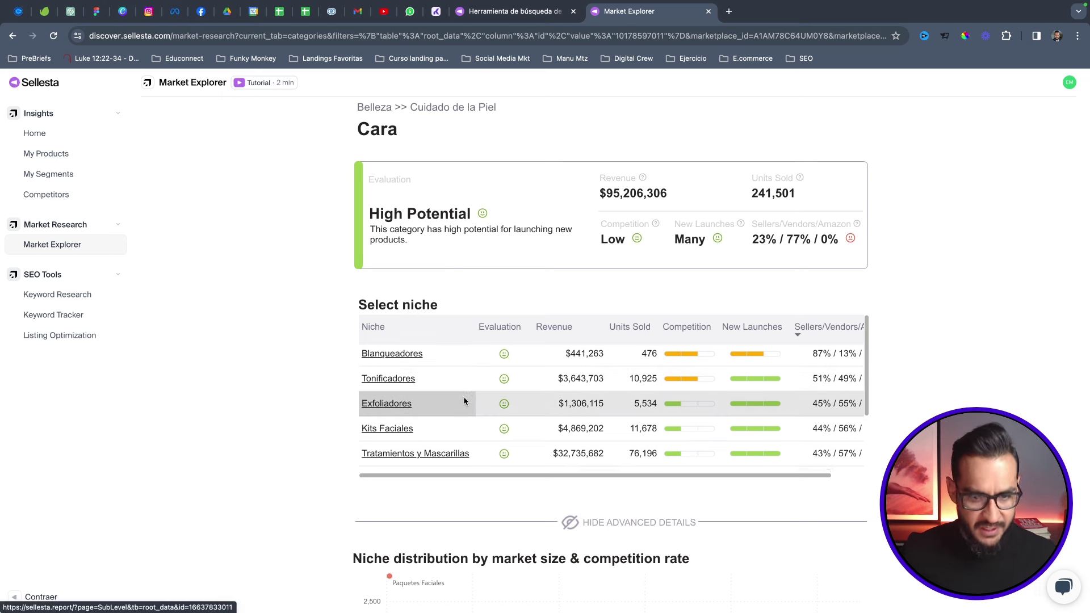
scroll(378, 409, down, 1)
scroll(732, 398, up, 1)
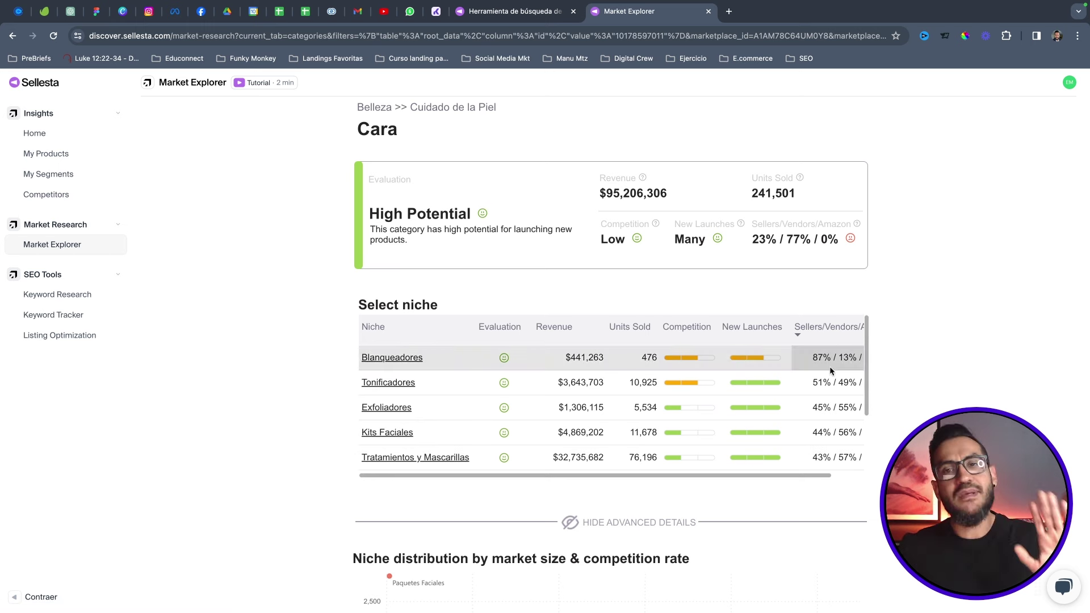
click(798, 333)
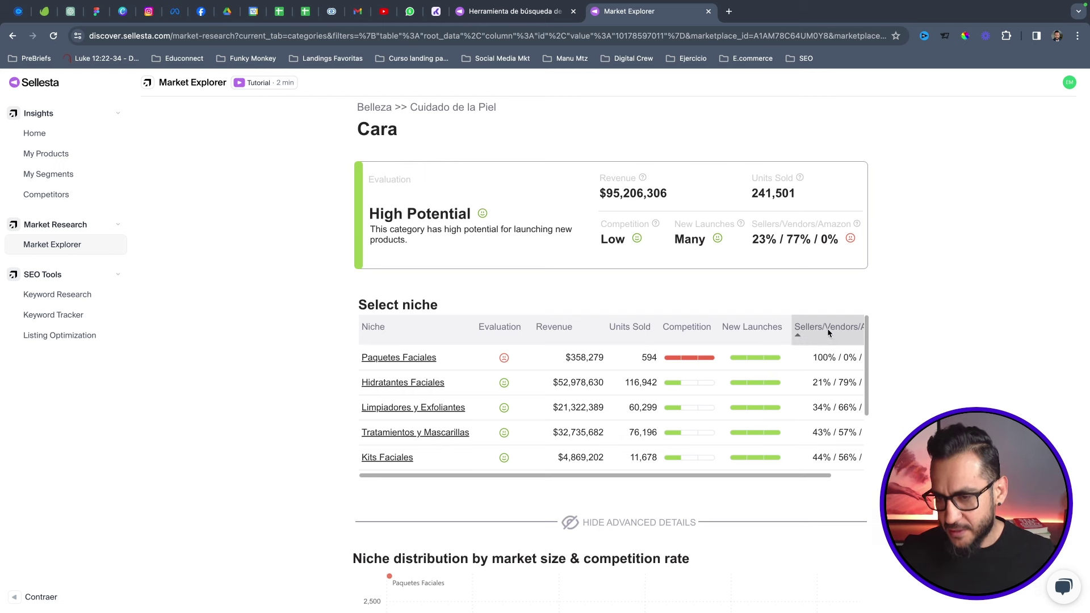
Compare the seller, vendor and Amazon shares of the niches throughout the sorted Cara list.
scroll(838, 329, right, 2)
scroll(844, 329, left, 2)
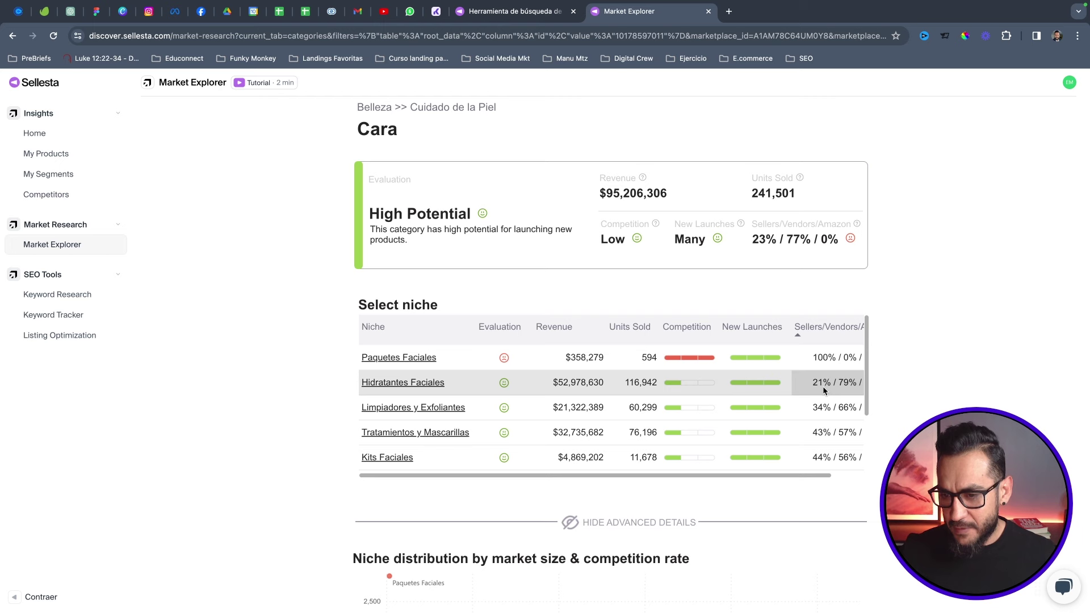
scroll(823, 391, down, 3)
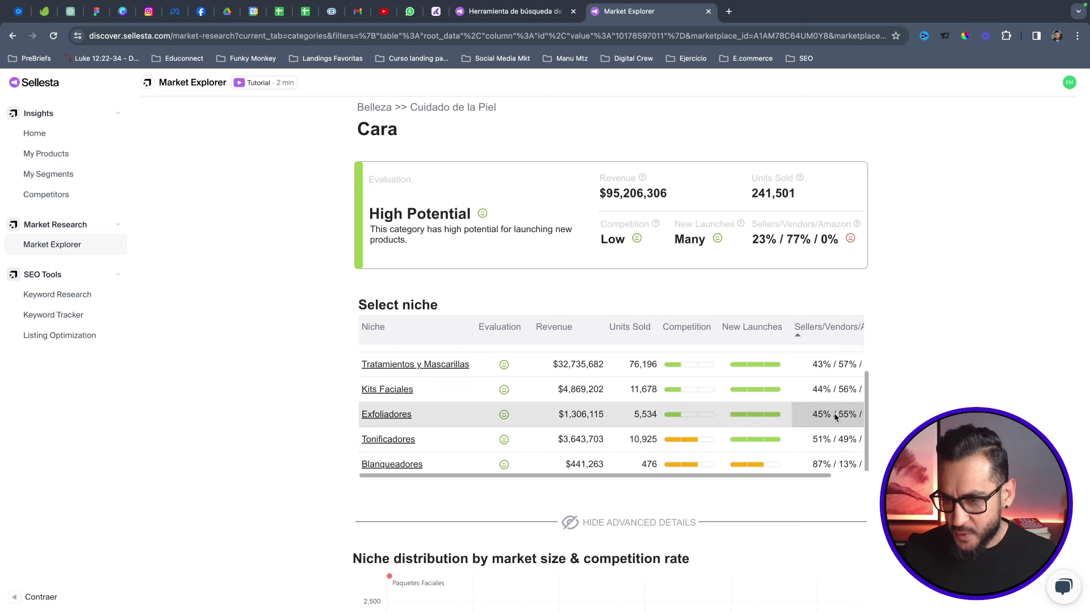
scroll(646, 398, up, 1)
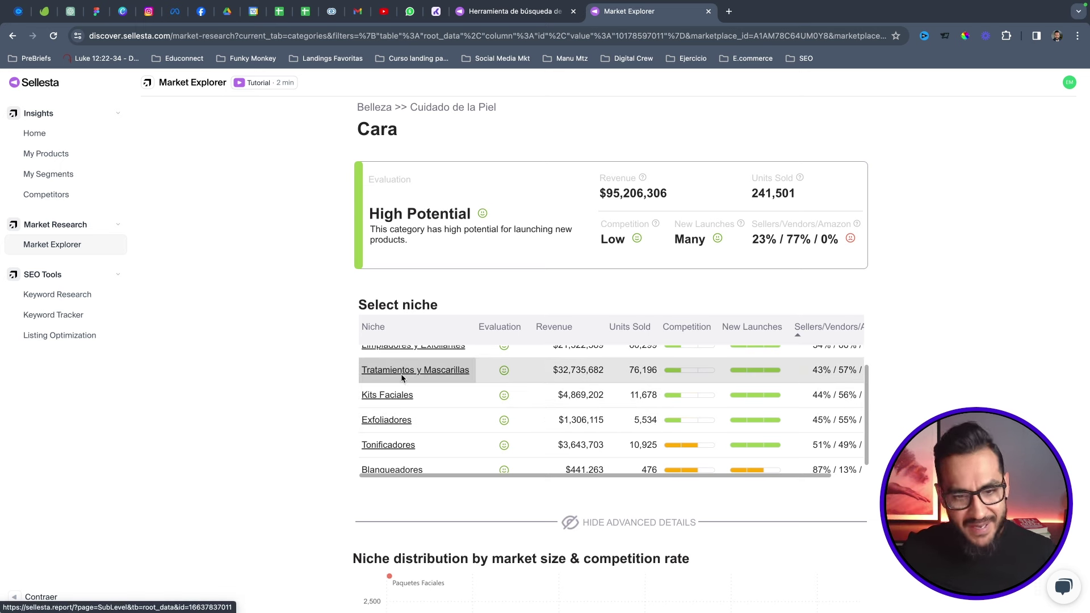
scroll(613, 396, up, 3)
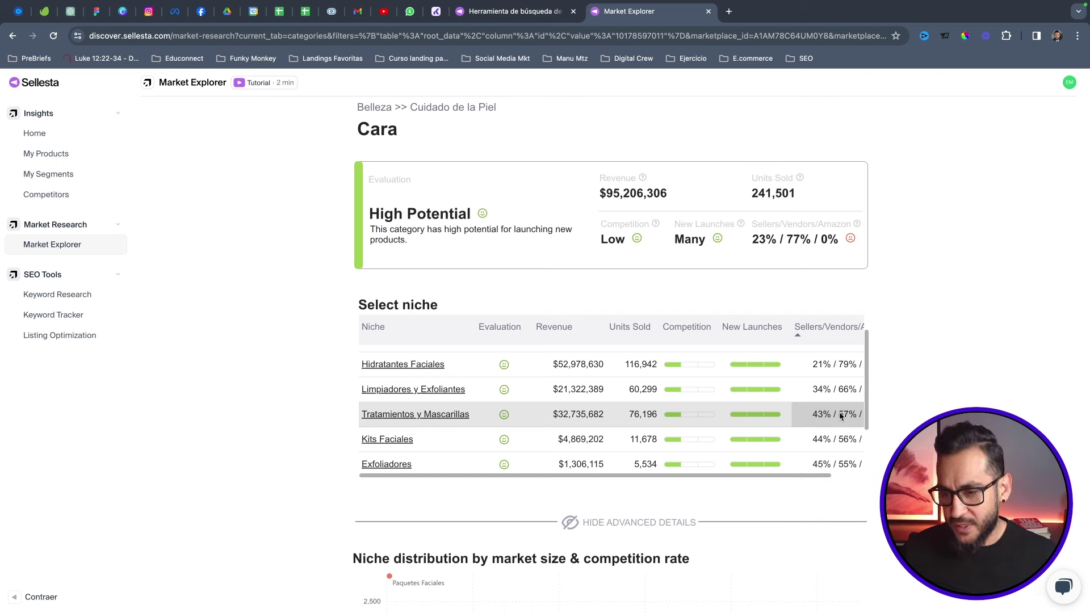
scroll(837, 419, down, 1)
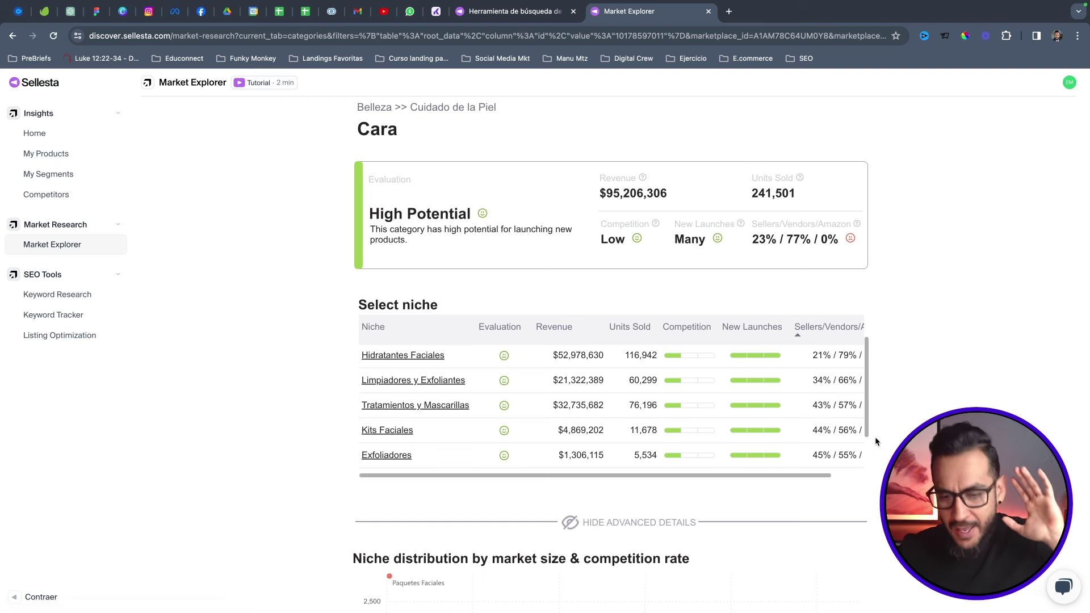
Examine the niche distribution chart by market size and competition, checking the details of Kits Faciales and Tratamientos y Mascarillas.
scroll(875, 437, down, 5)
scroll(836, 424, down, 1)
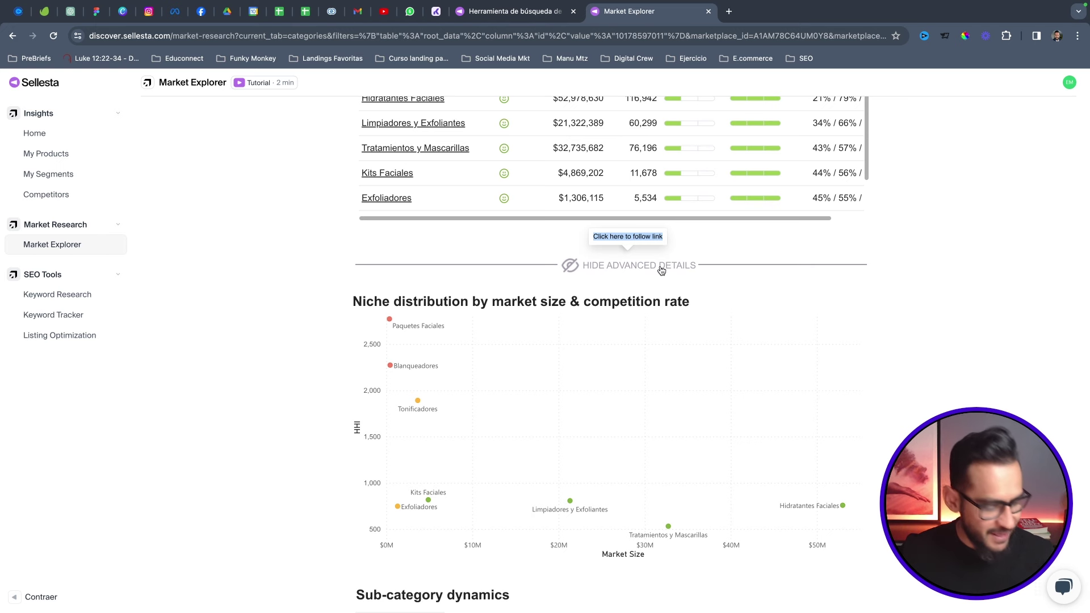
scroll(690, 277, down, 2)
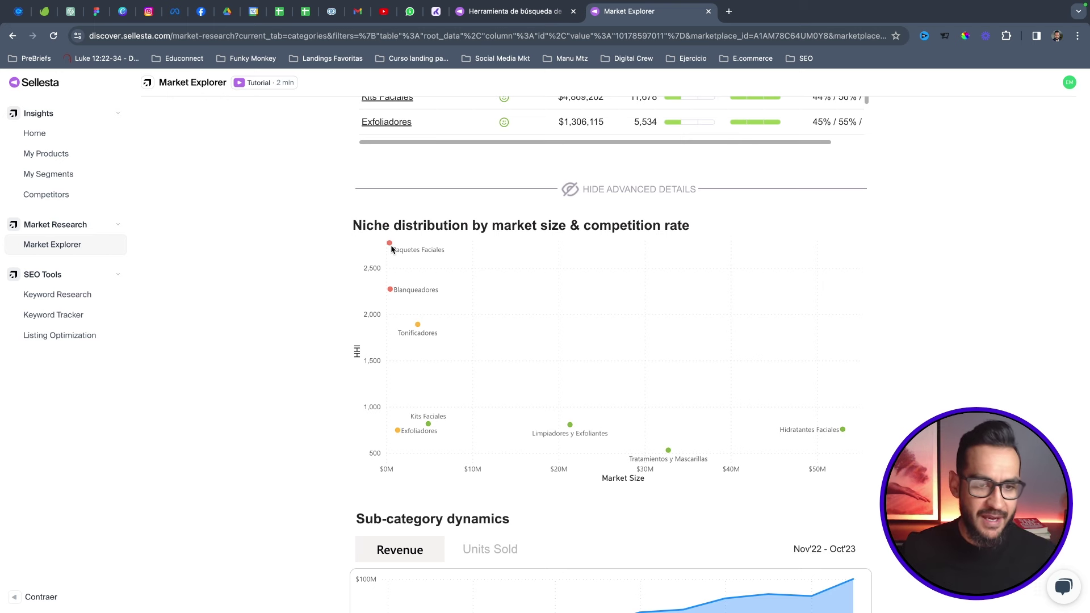
mouse_move(389, 246)
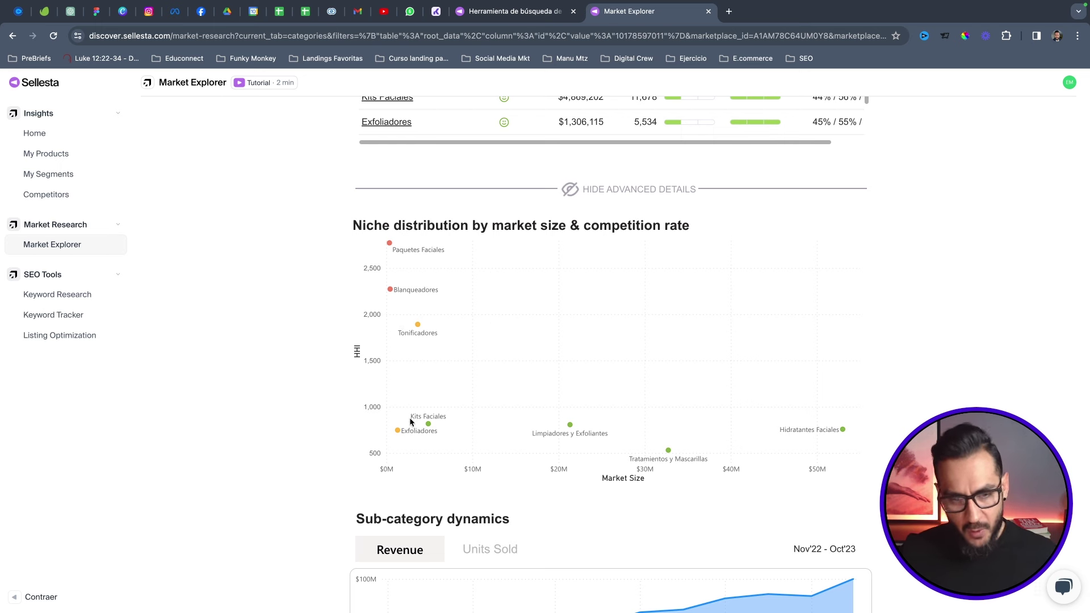
mouse_move(429, 425)
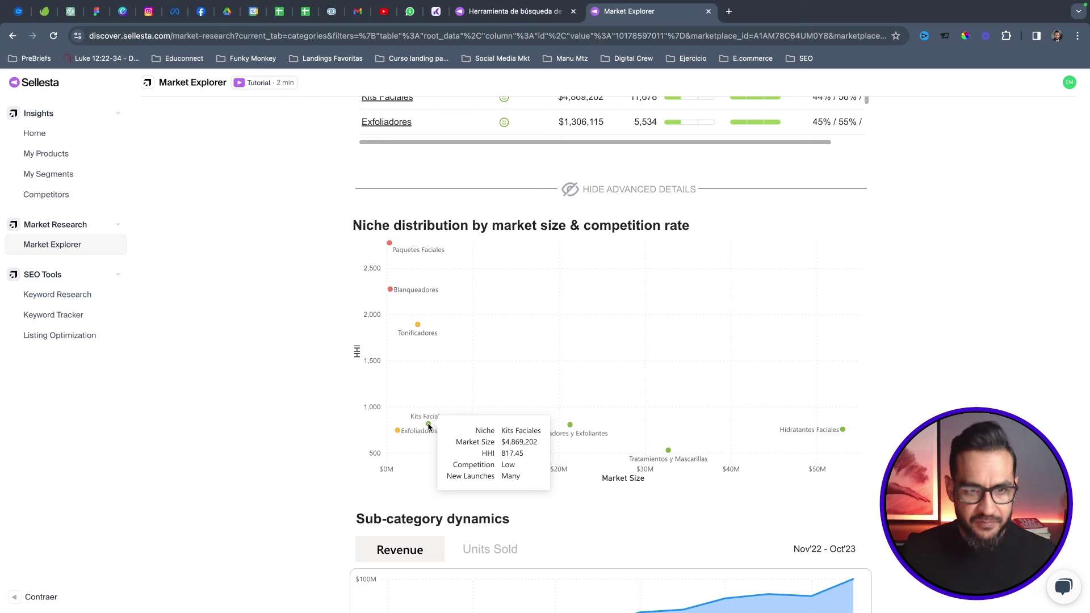
scroll(304, 356, up, 2)
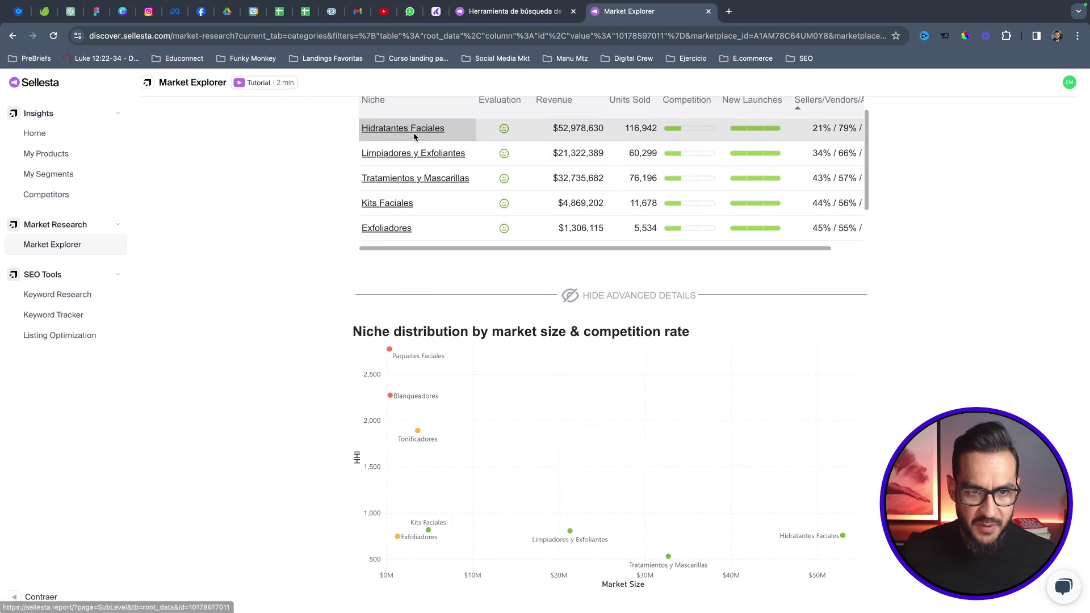
scroll(639, 251, down, 3)
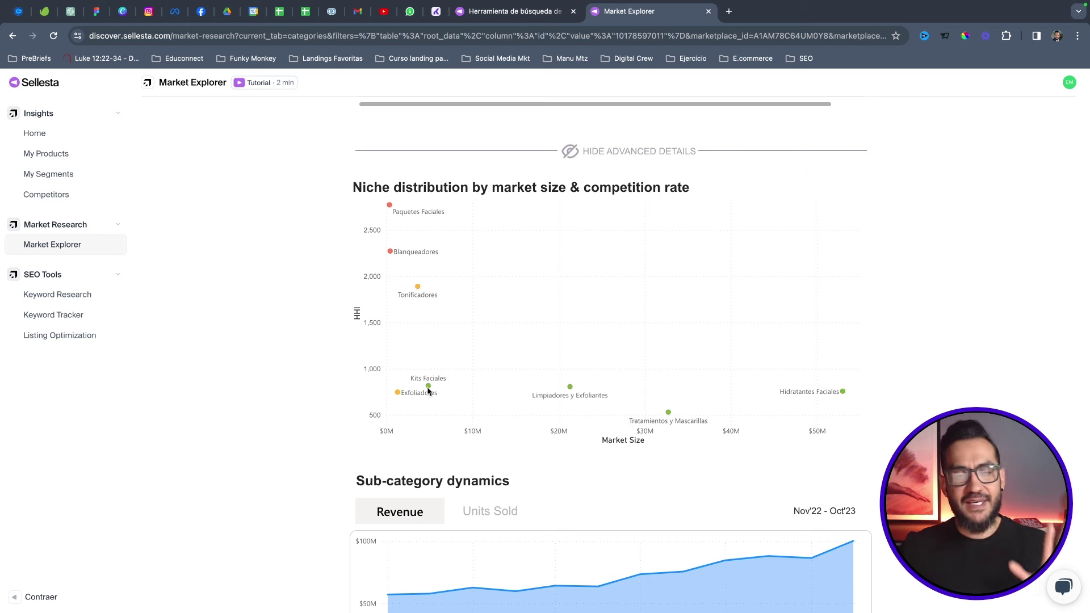
mouse_move(428, 388)
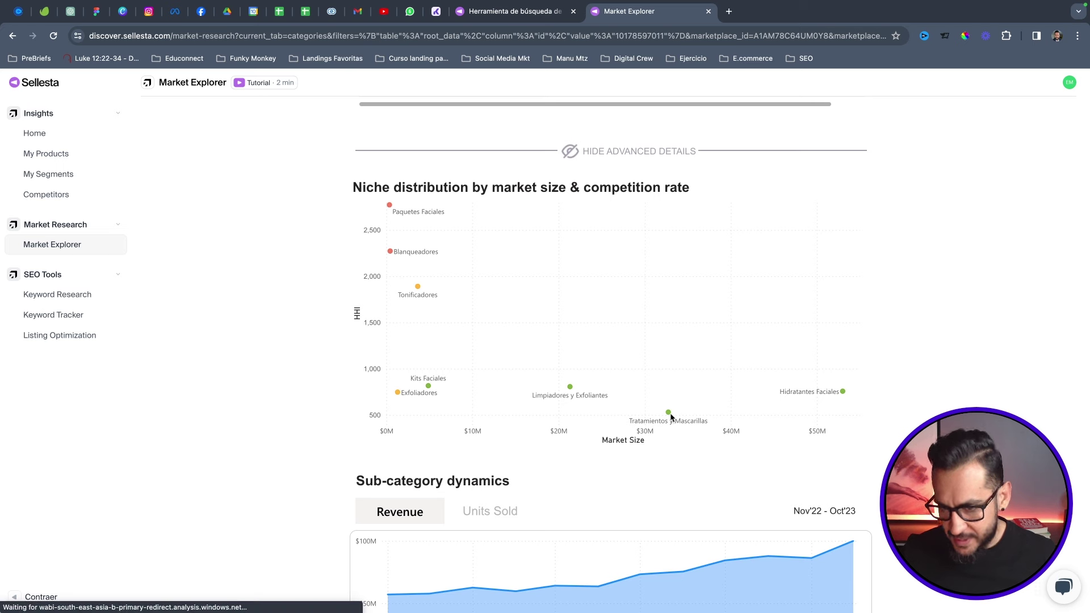
mouse_move(669, 413)
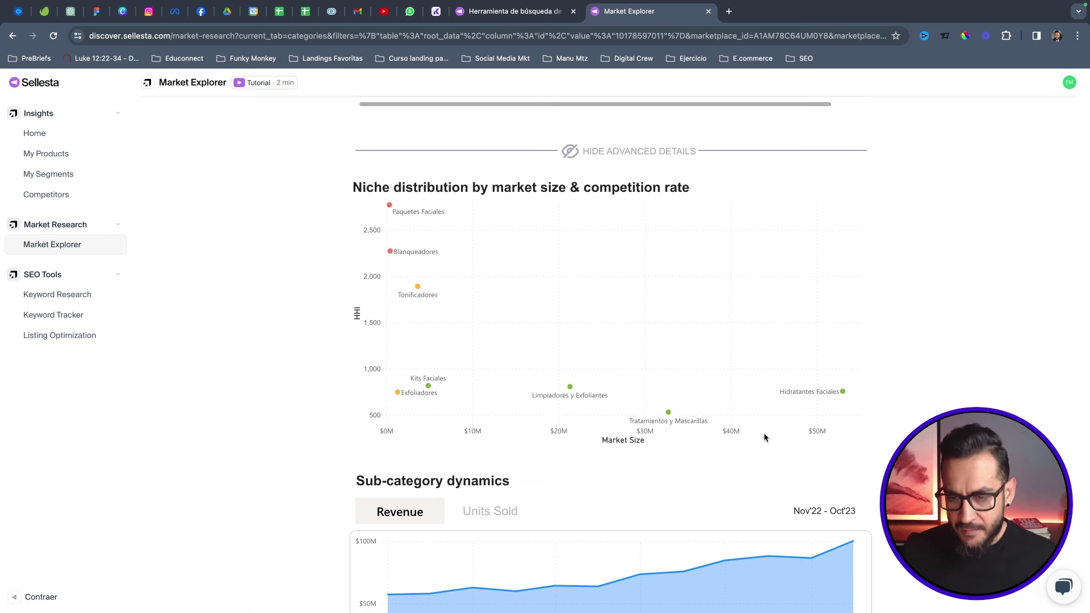
scroll(770, 406, down, 2)
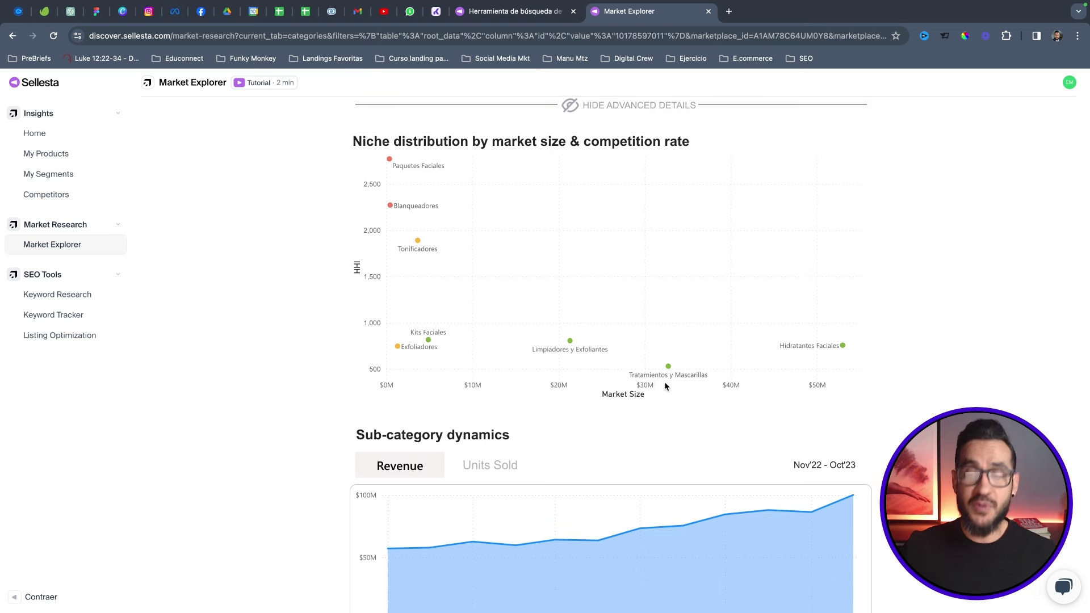
mouse_move(668, 369)
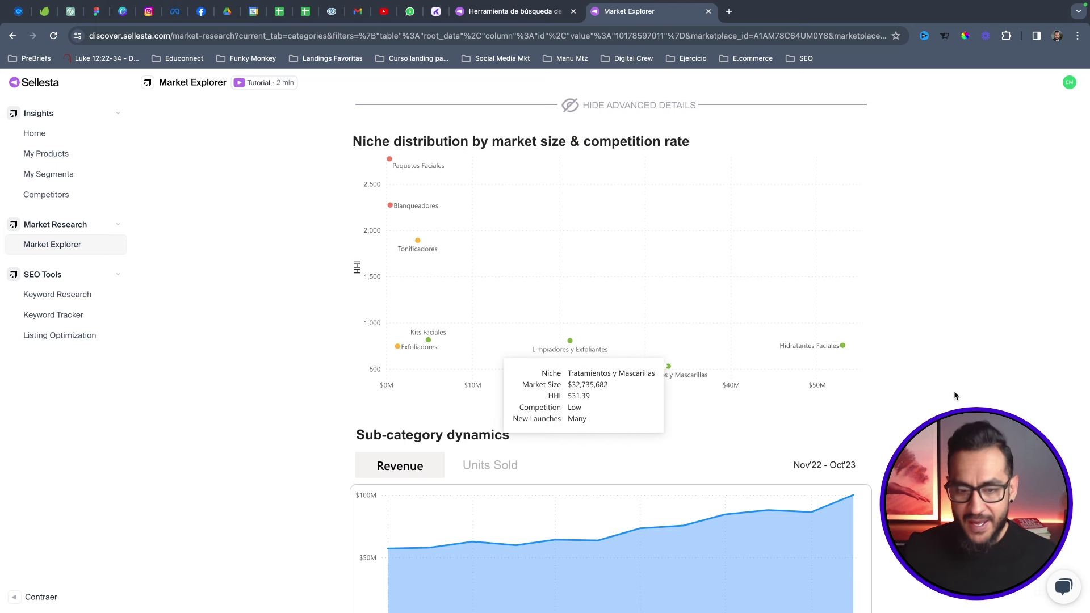
Review the revenue trend of the Cara subcategory and its list of top-selling products.
scroll(670, 369, down, 2)
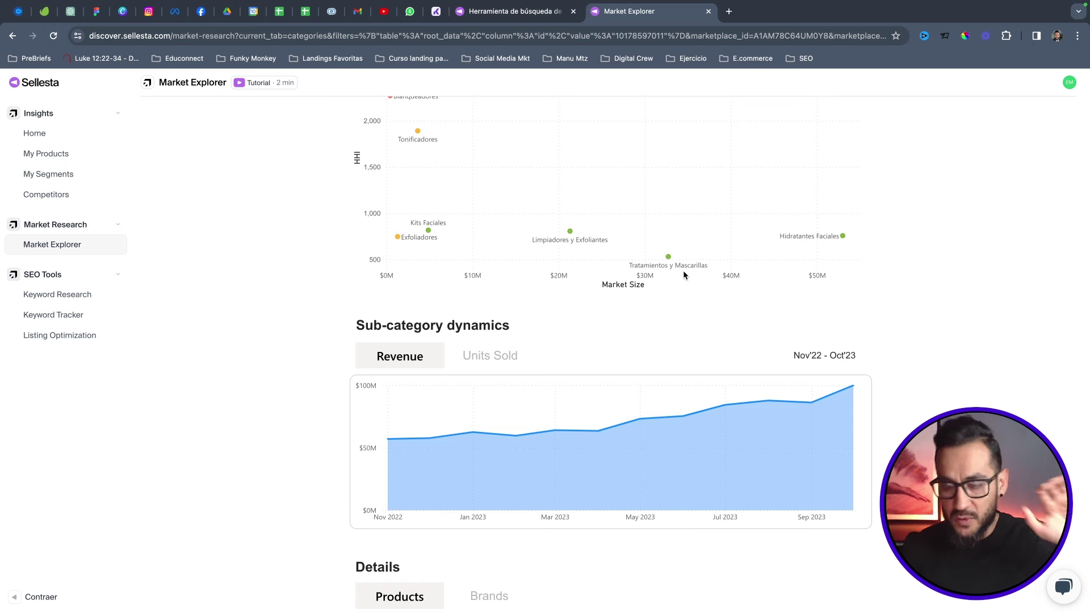
scroll(676, 273, down, 4)
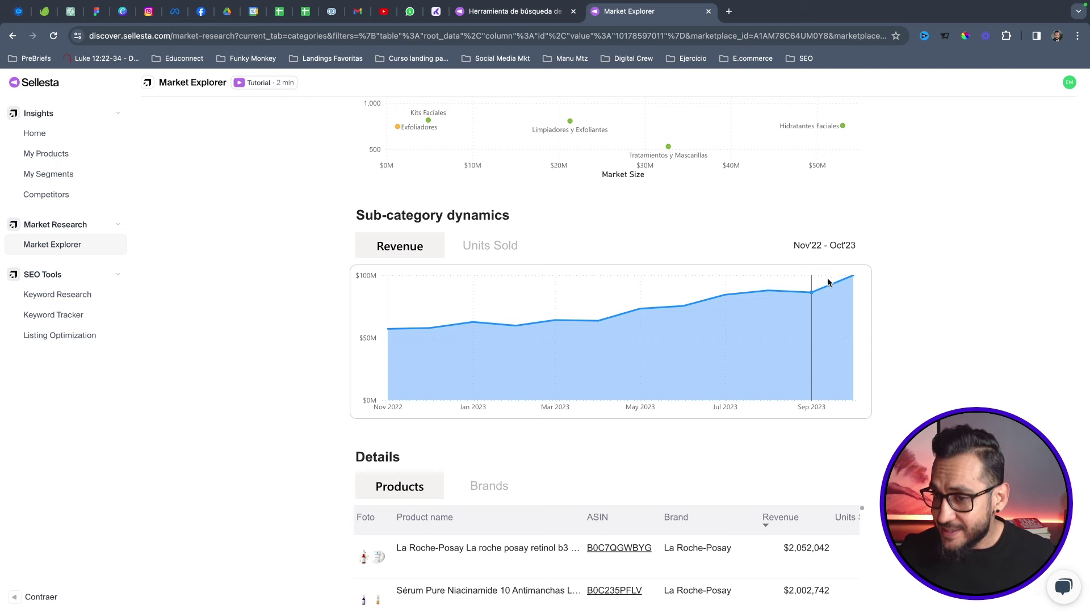
mouse_move(835, 280)
scroll(909, 302, down, 6)
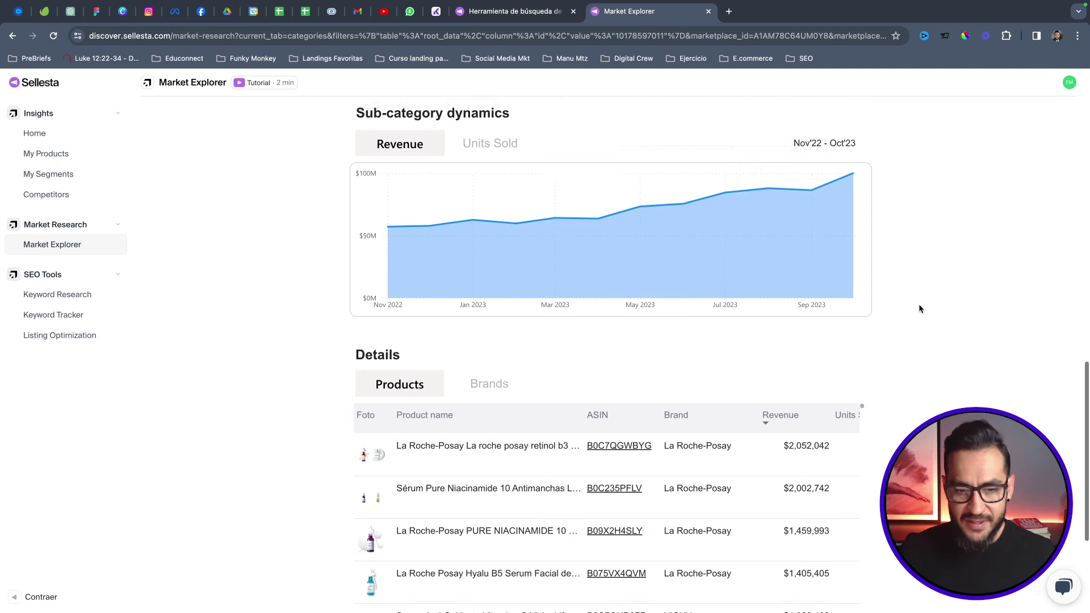
scroll(247, 352, down, 2)
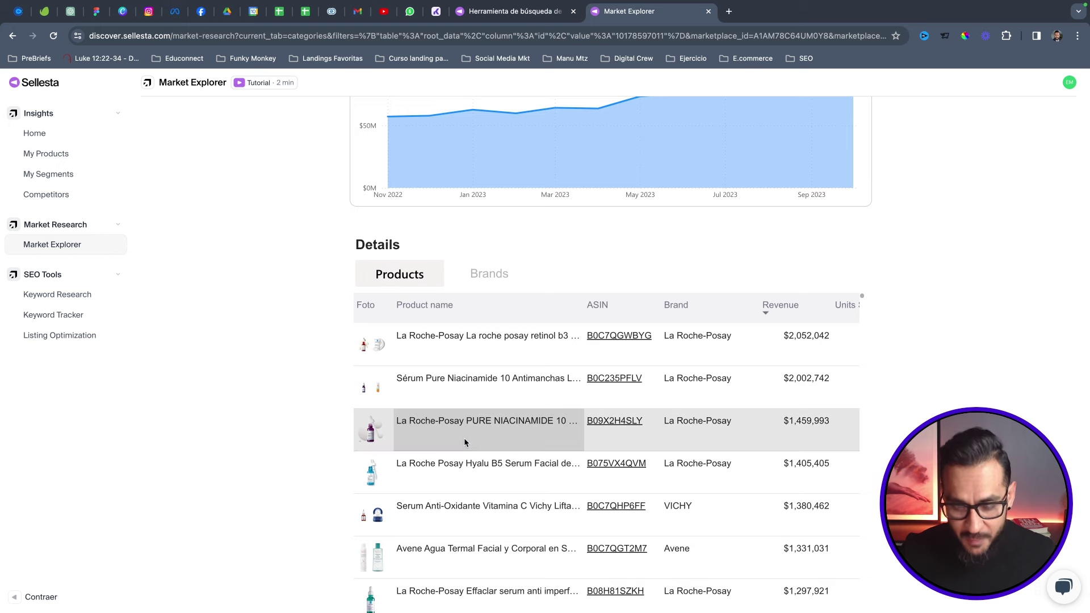
Return to the Cara niche list and open the Tratamientos y Mascarillas niche.
scroll(295, 306, up, 10)
scroll(274, 266, up, 15)
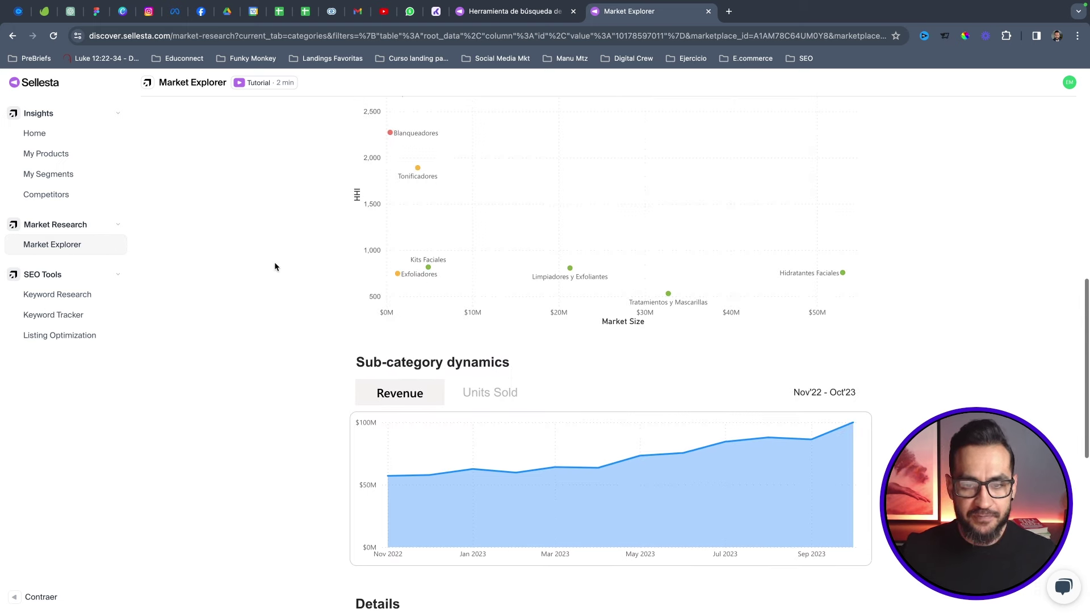
scroll(274, 267, up, 8)
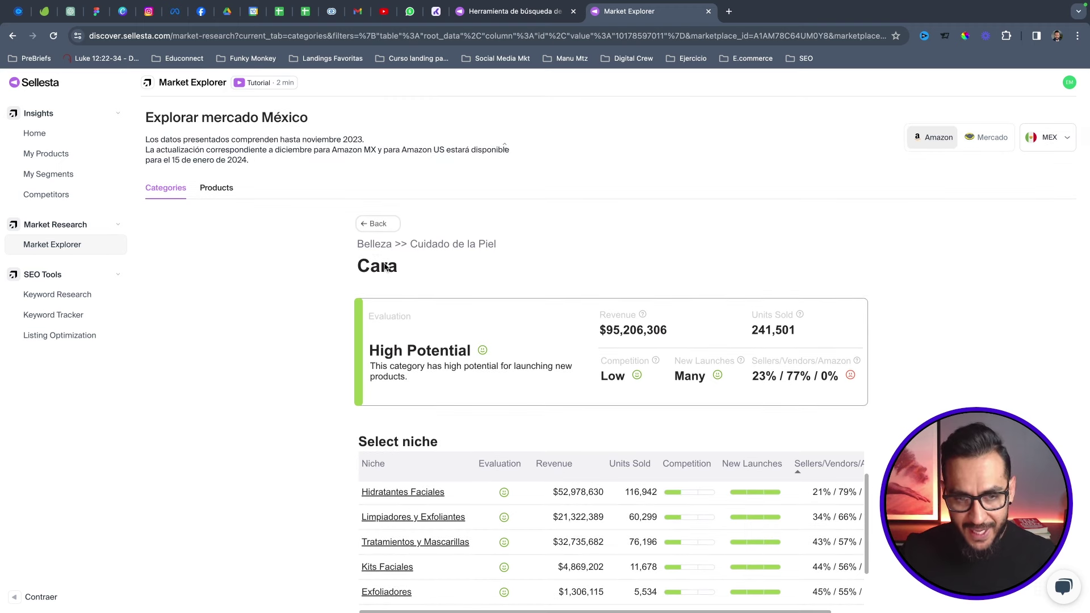
scroll(299, 268, down, 6)
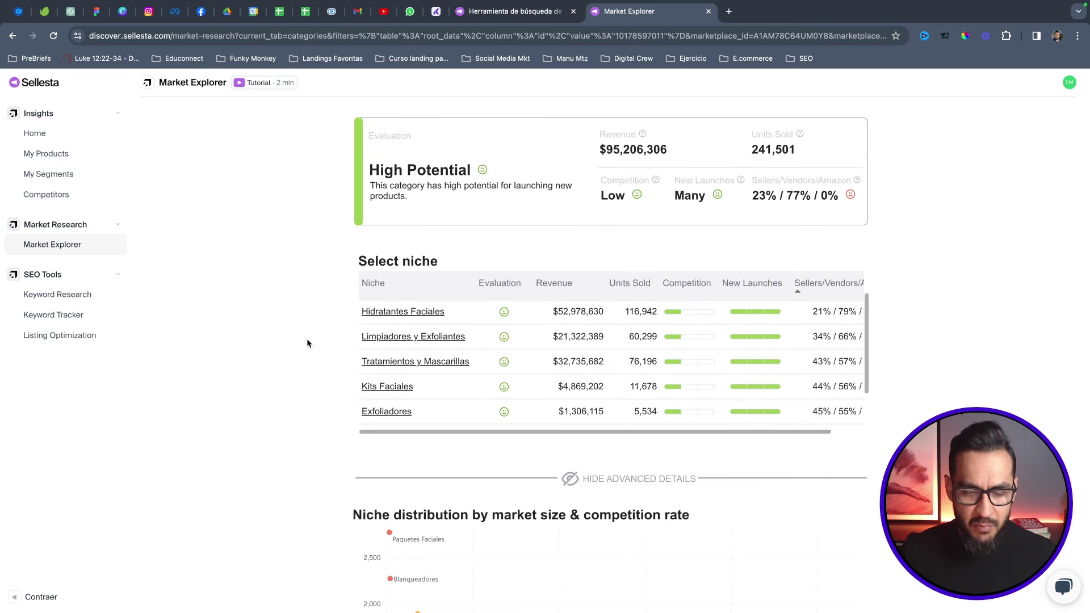
scroll(307, 338, down, 2)
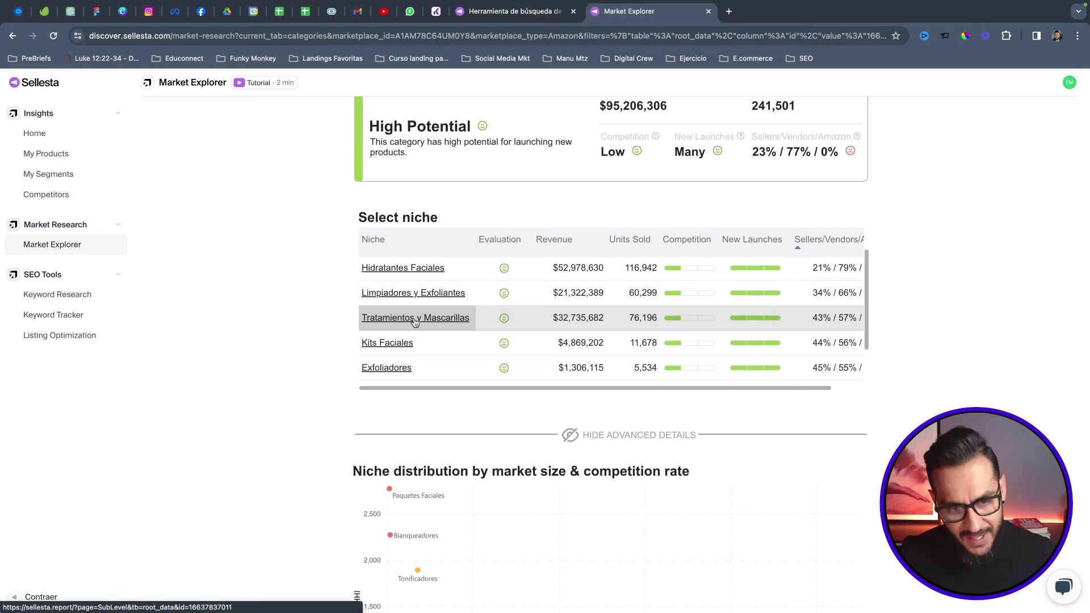
click(436, 324)
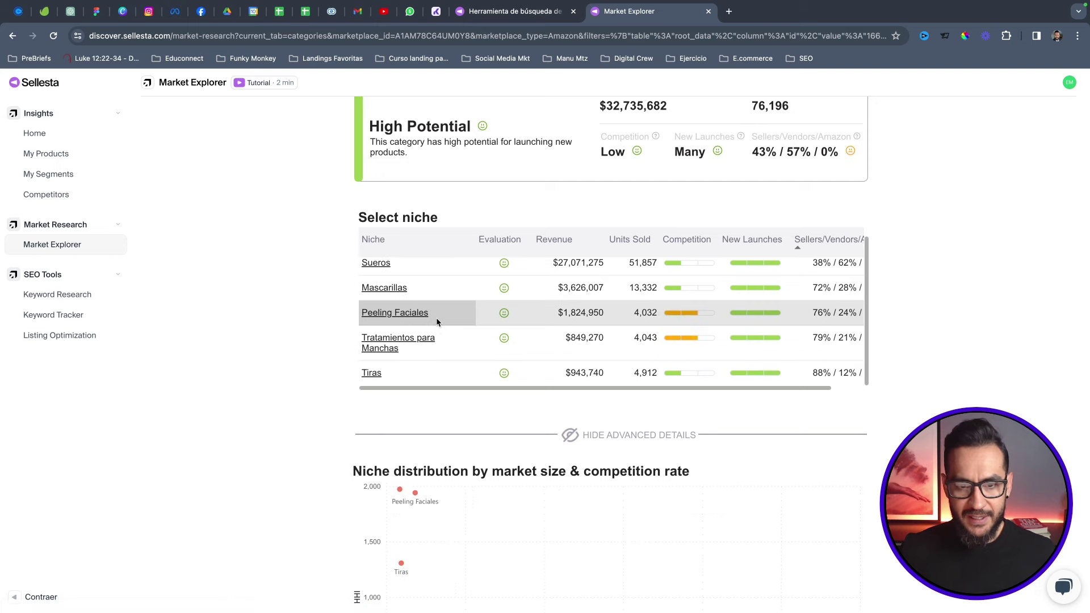
Review the sub-niches, revenue trend and top products of Tratamientos y Mascarillas.
drag(868, 372, 869, 360)
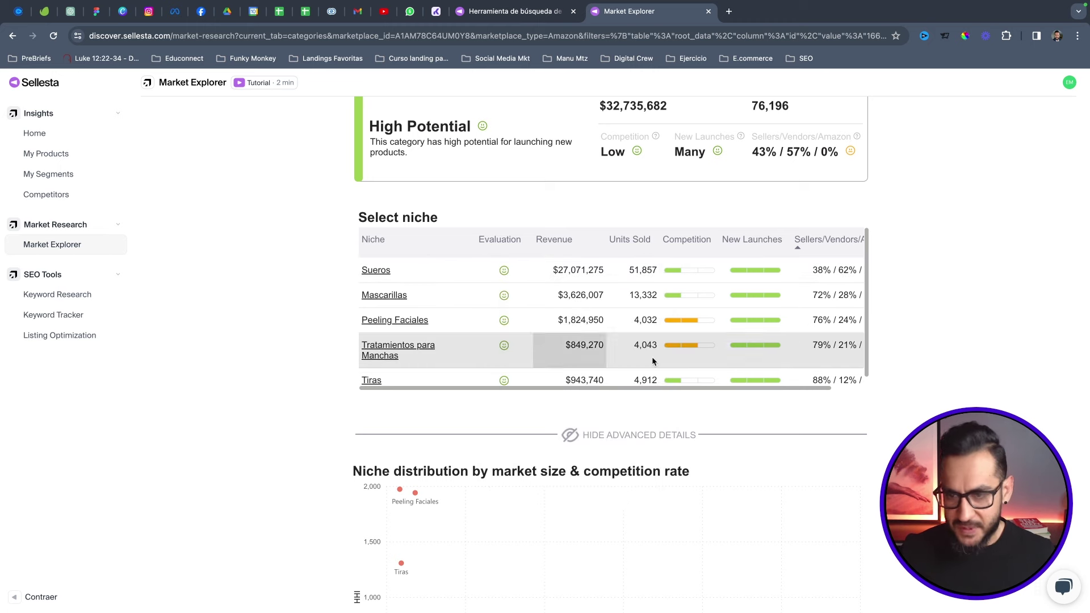
scroll(923, 351, down, 8)
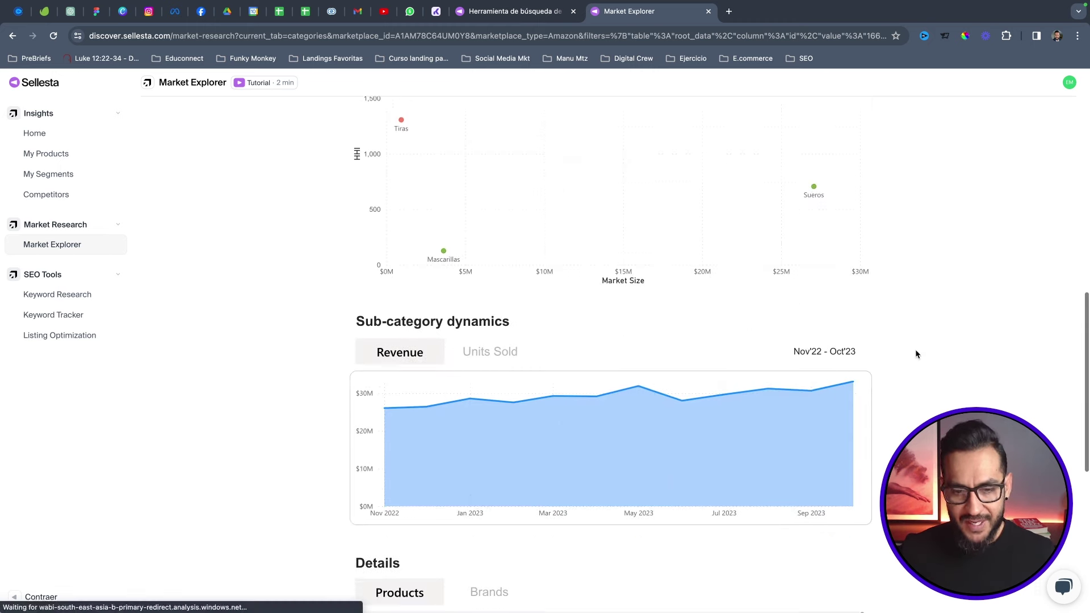
scroll(915, 355, down, 1)
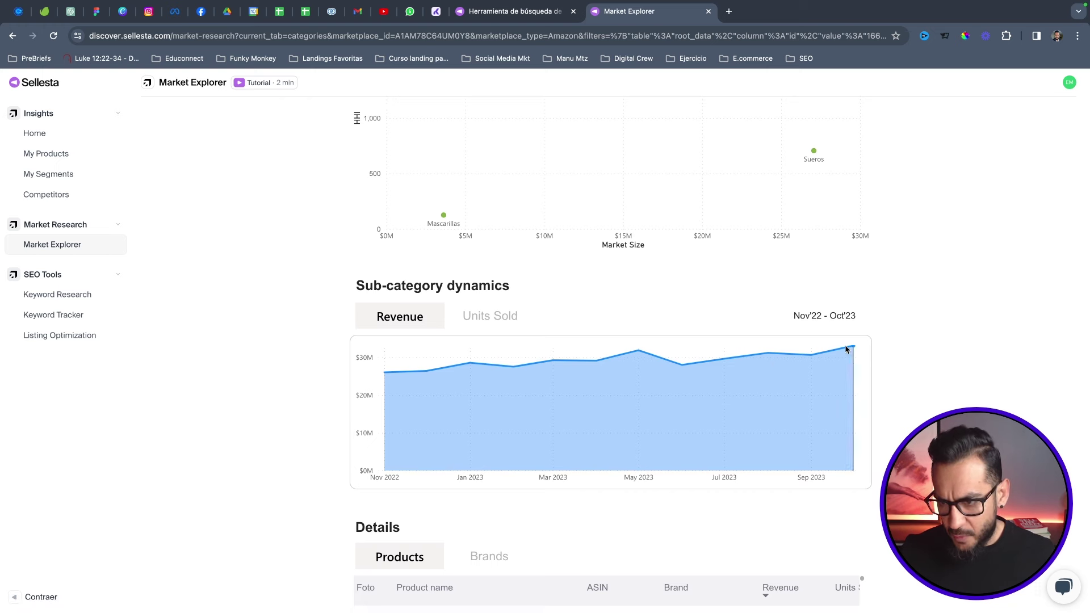
scroll(834, 389, down, 5)
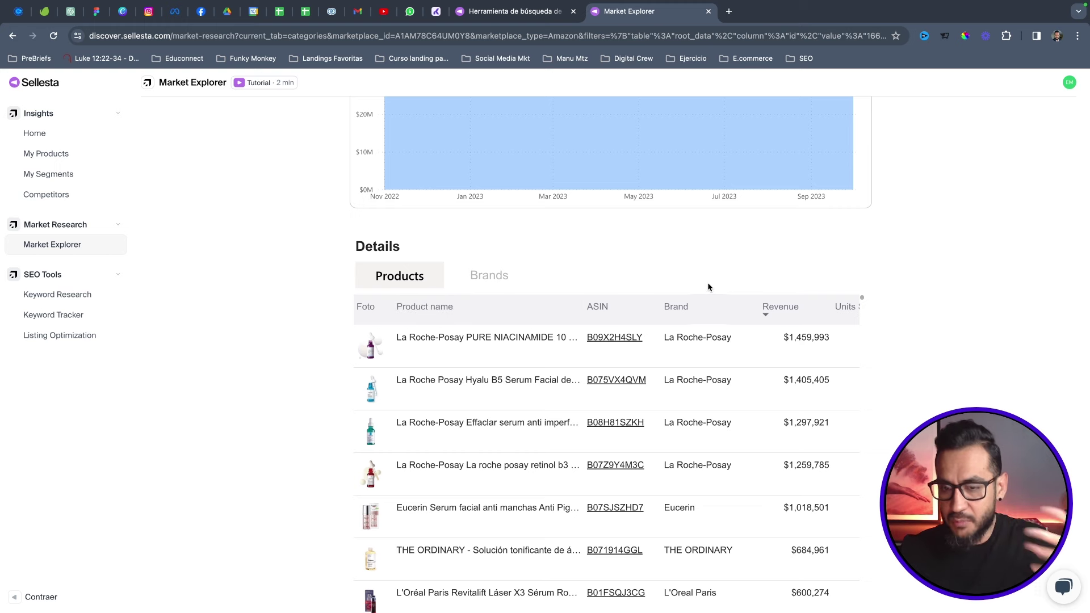
scroll(648, 285, up, 3)
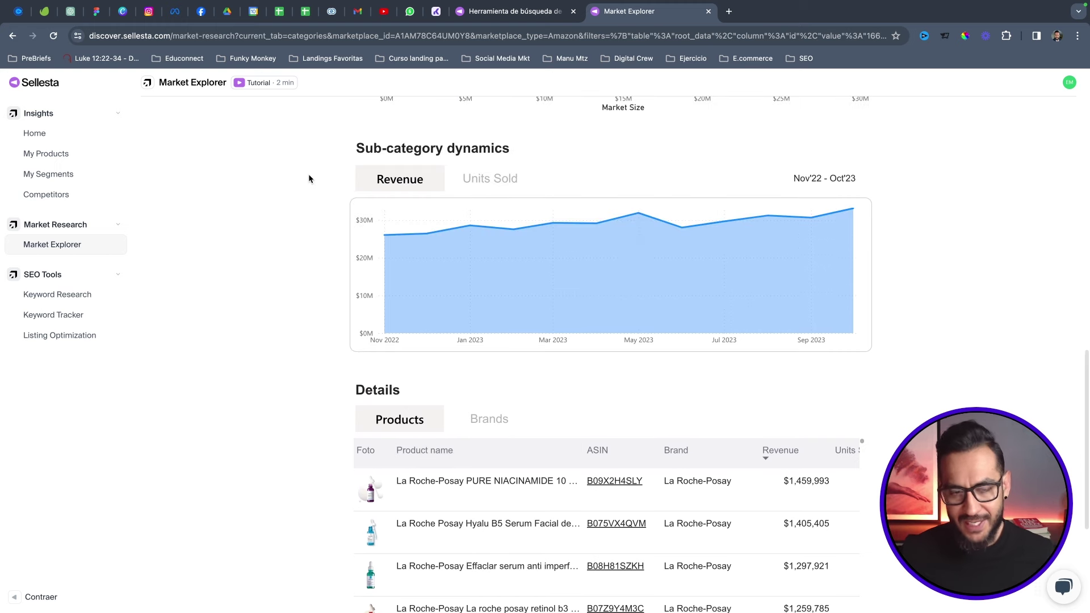
Examine the list of top-revenue products in the details of the Tratamientos y Mascarillas niche.
scroll(328, 177, up, 3)
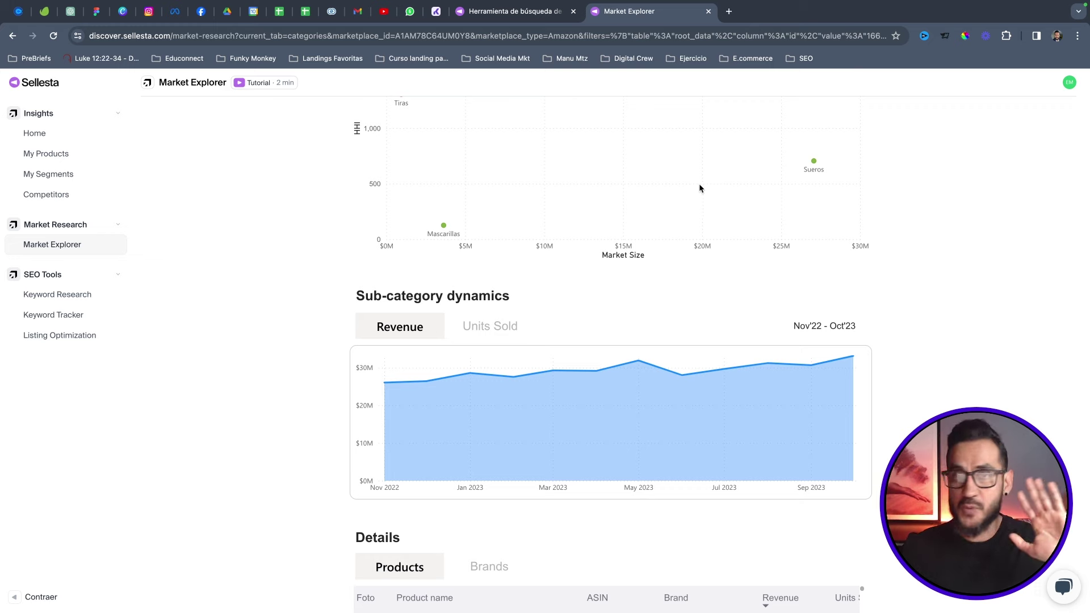
scroll(851, 239, down, 8)
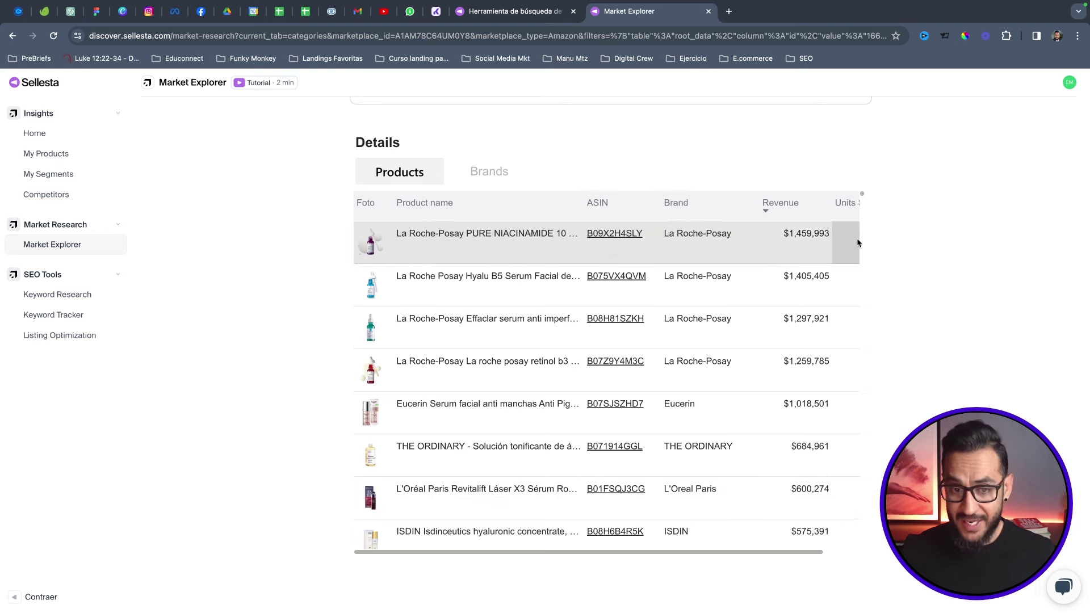
scroll(618, 374, down, 1)
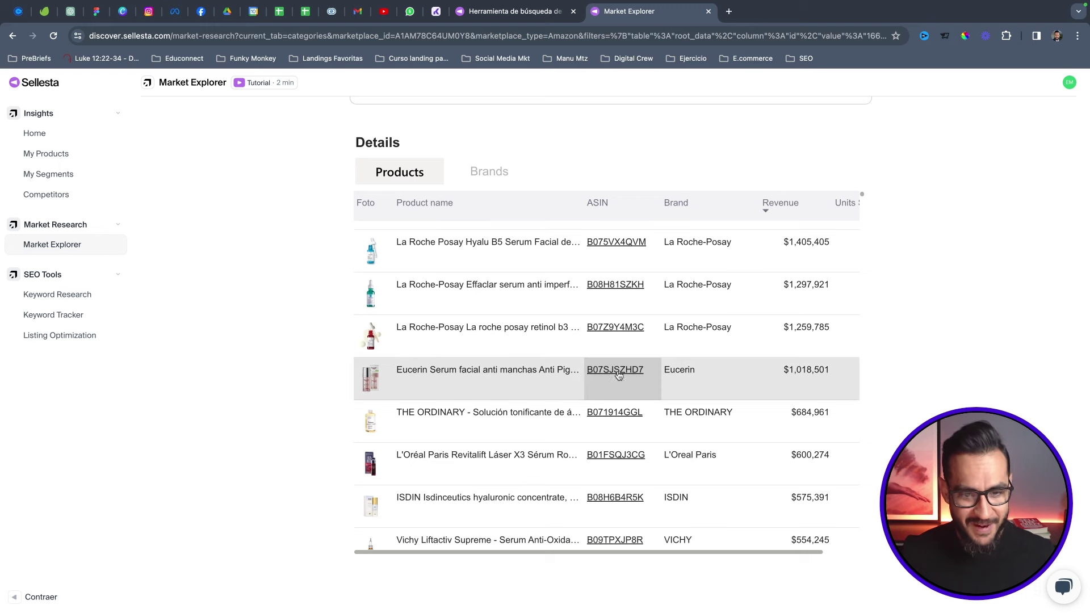
scroll(438, 393, down, 2)
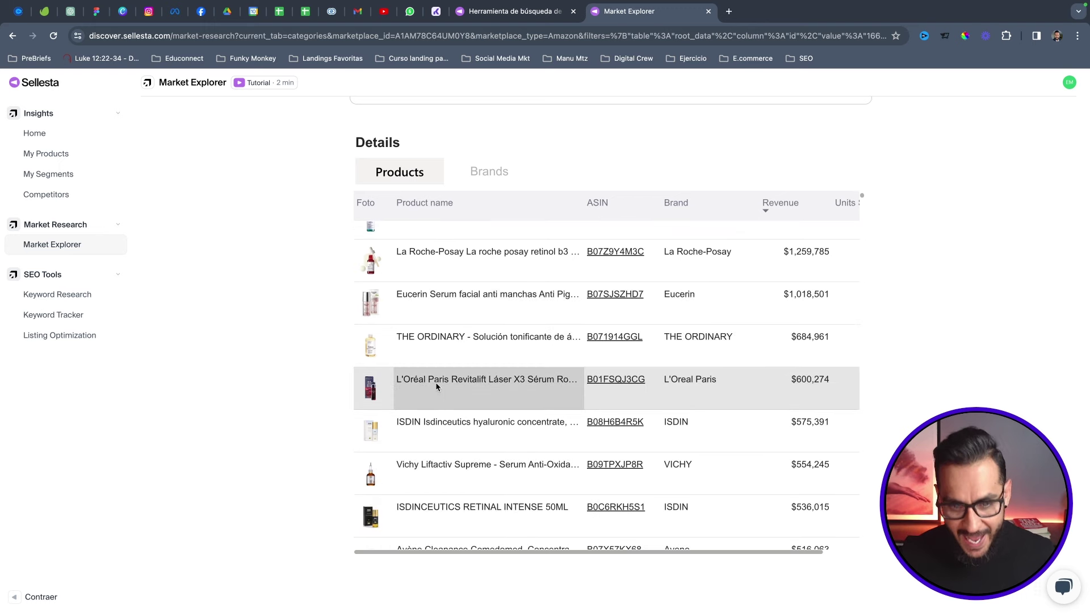
scroll(460, 381, up, 3)
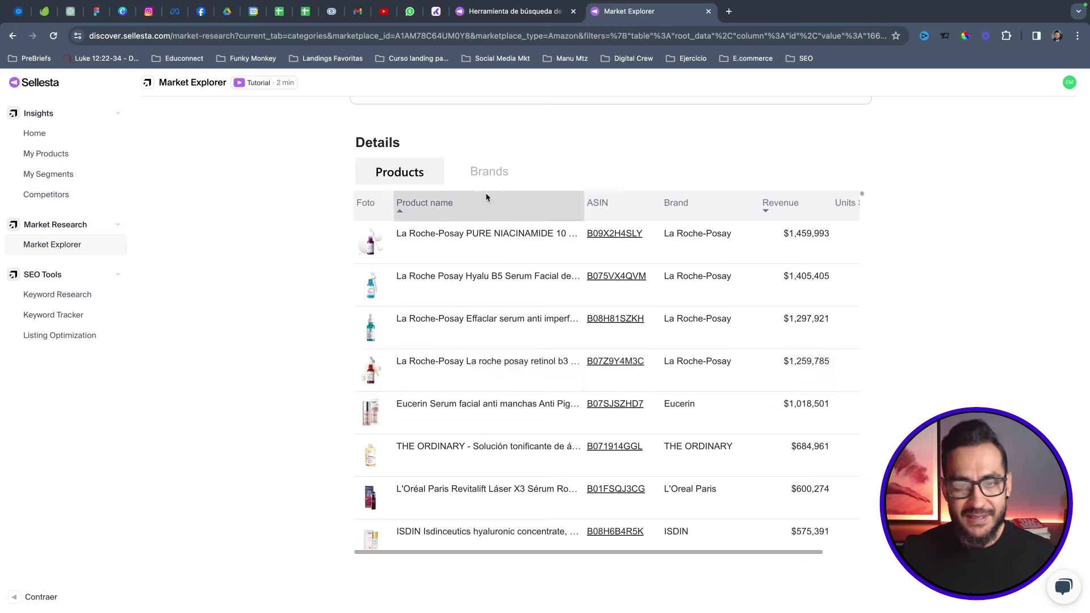
Show the brands of Tratamientos y Mascarillas and rank them in descending order by units sold, then by revenue.
click(490, 173)
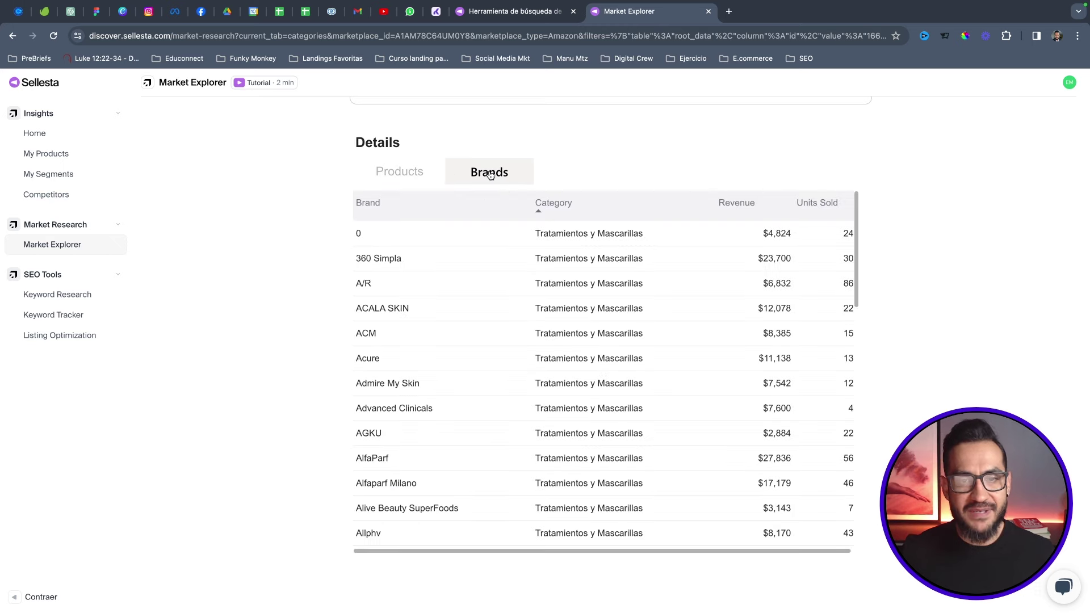
click(801, 210)
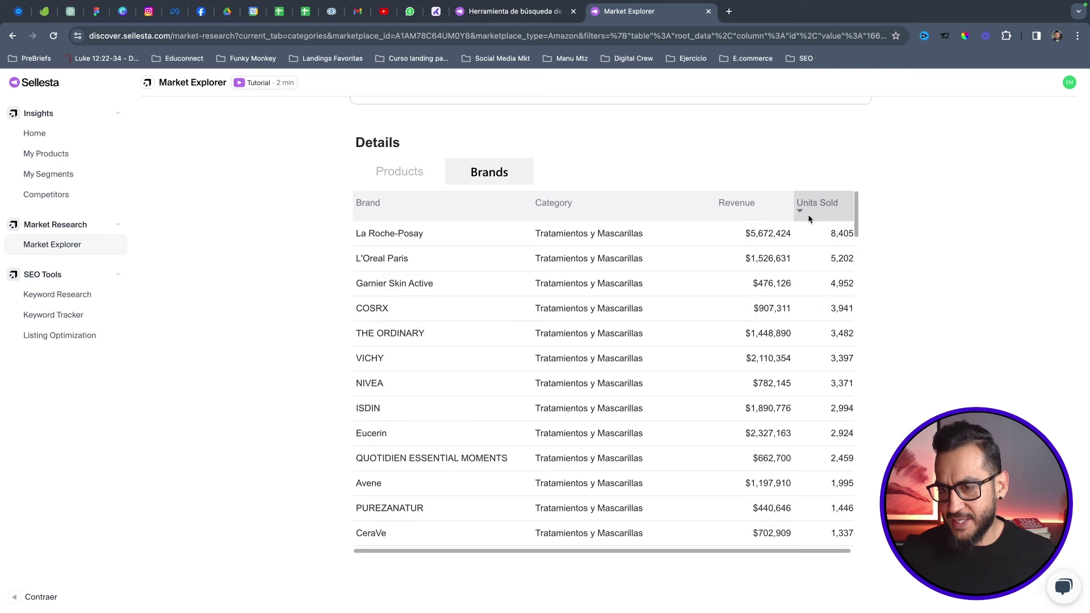
click(720, 210)
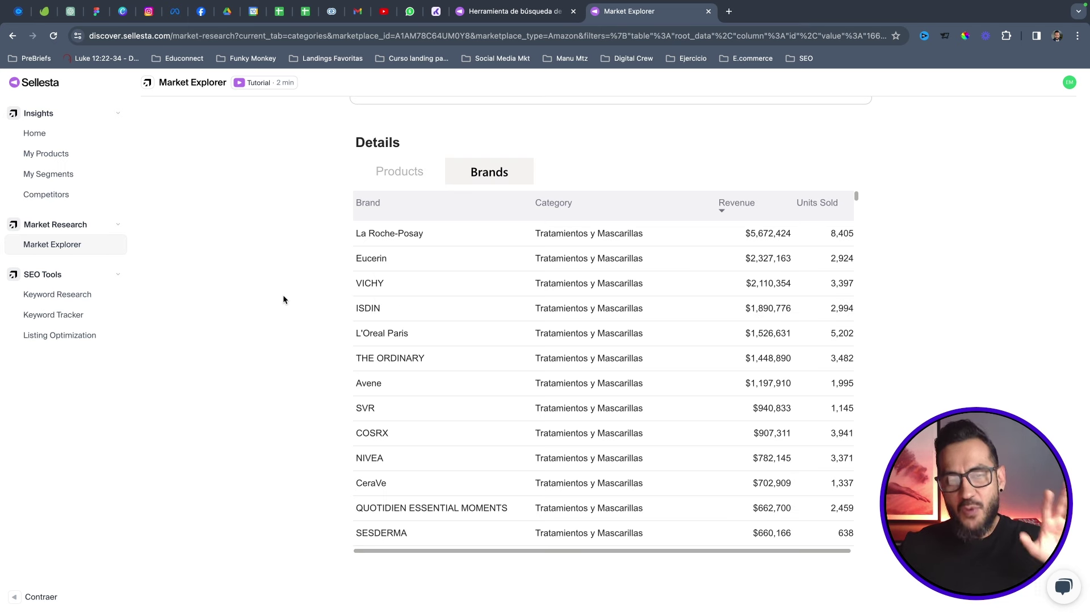
scroll(283, 299, up, 2)
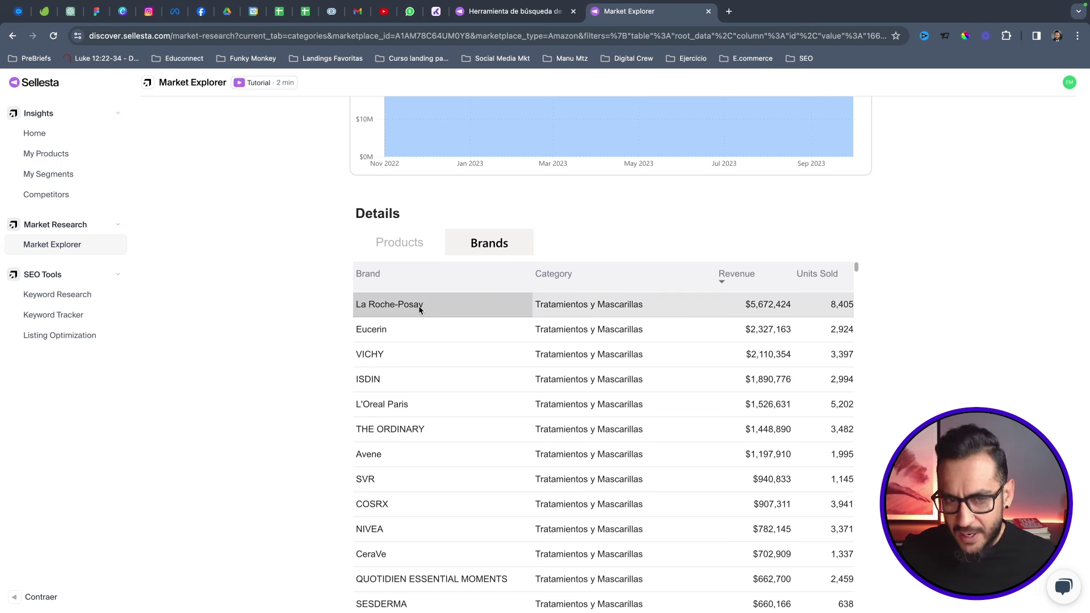
Return to the Amazon Mexico category list in Market Explorer and collapse the Belleza category.
click(72, 246)
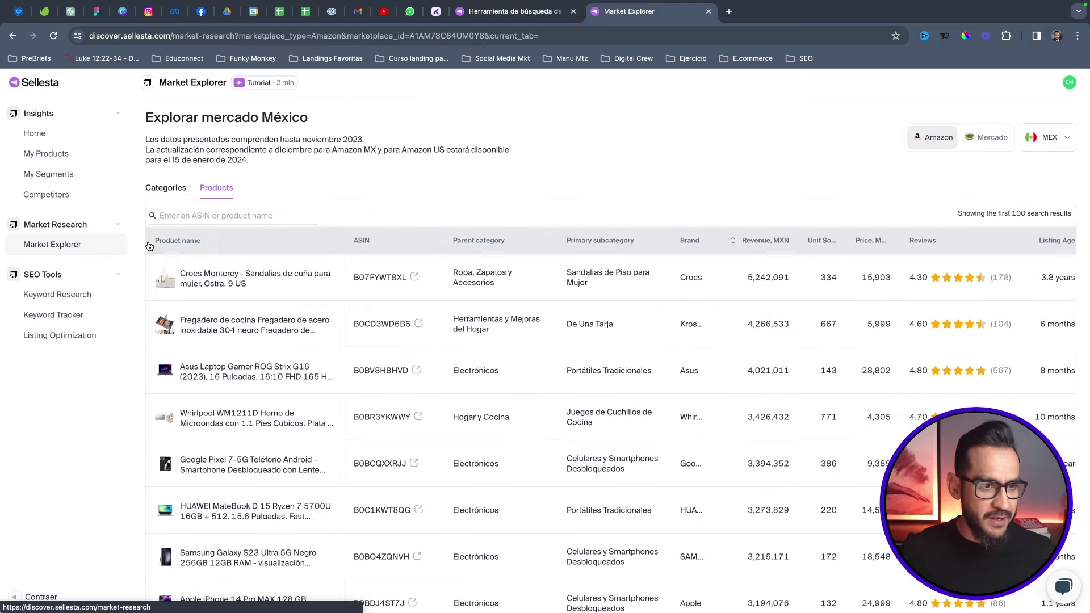
click(167, 188)
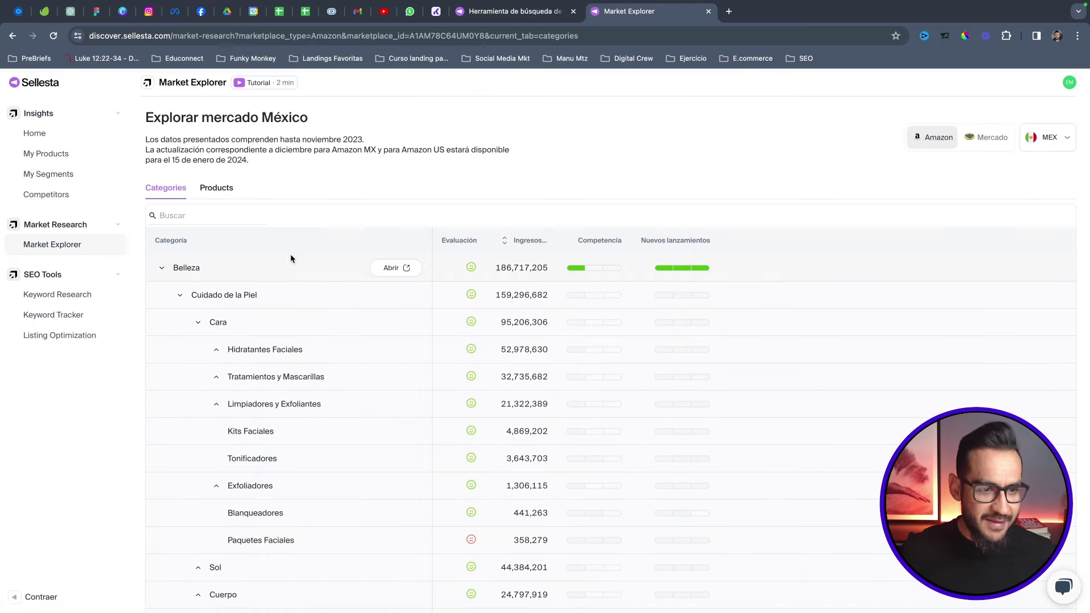
click(161, 267)
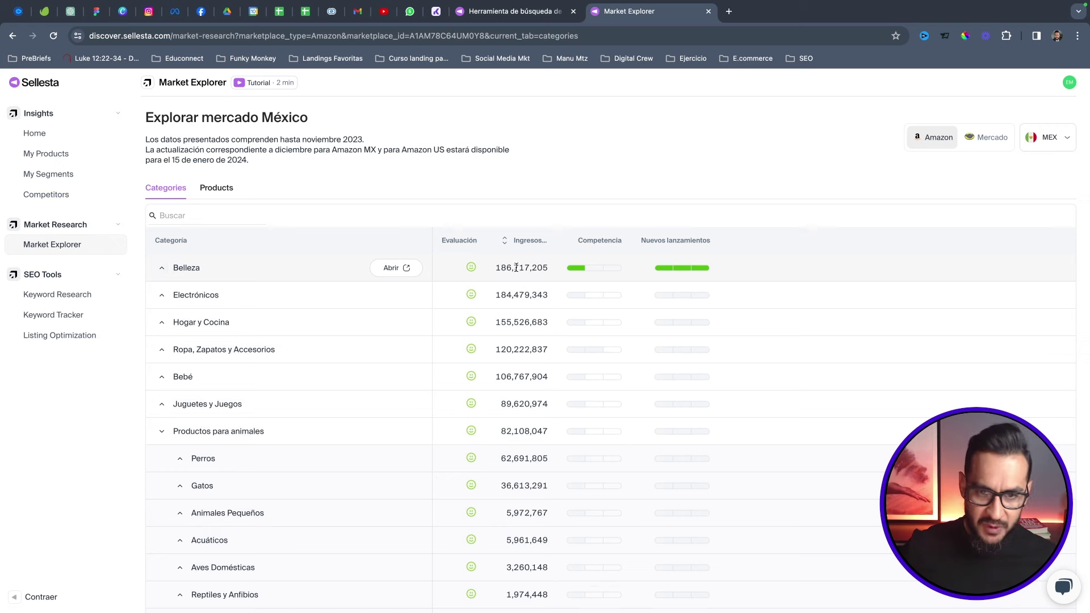
Expand the Perros subcategory under Productos para animales.
scroll(494, 340, down, 2)
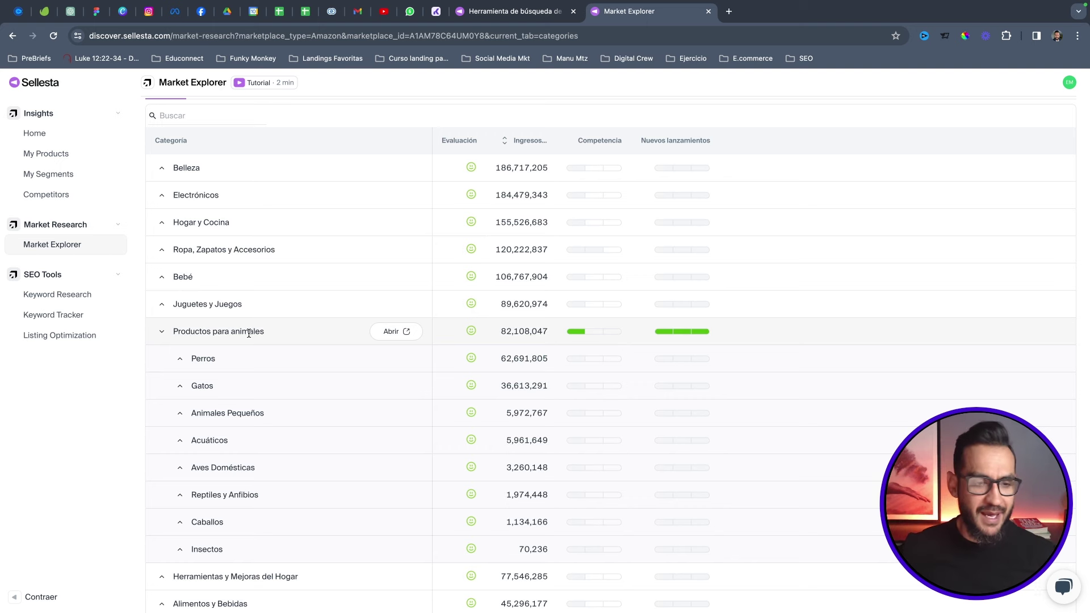
scroll(305, 333, down, 1)
scroll(304, 333, down, 3)
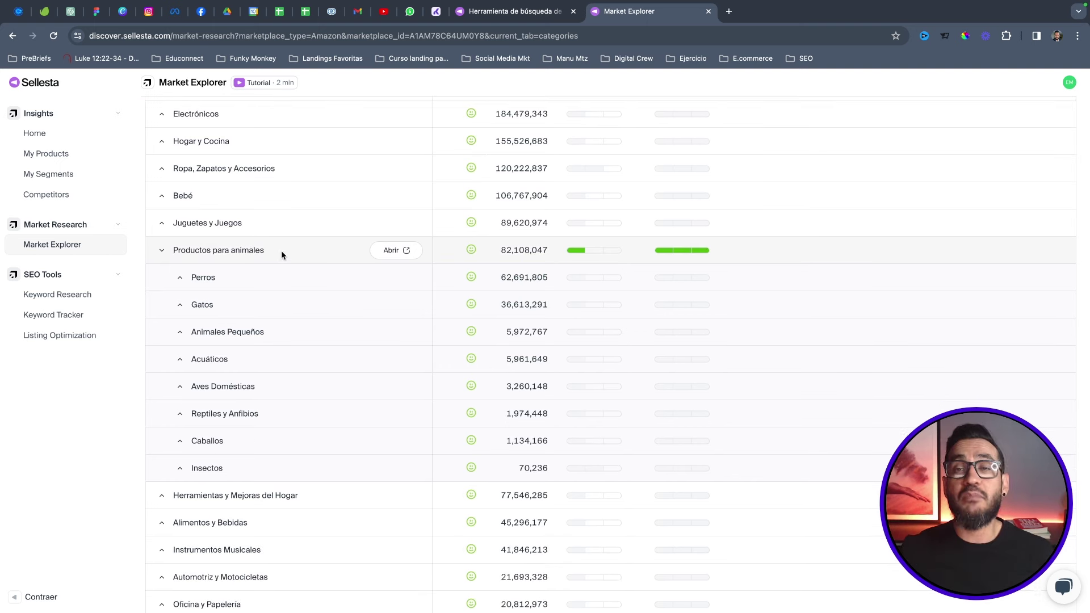
click(207, 277)
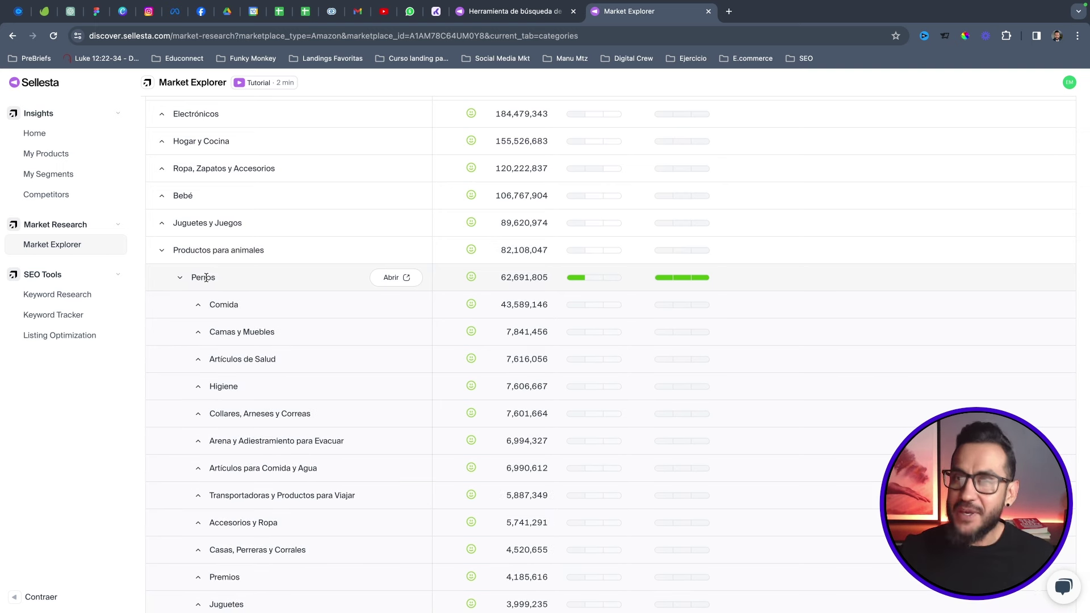
click(206, 277)
click(207, 277)
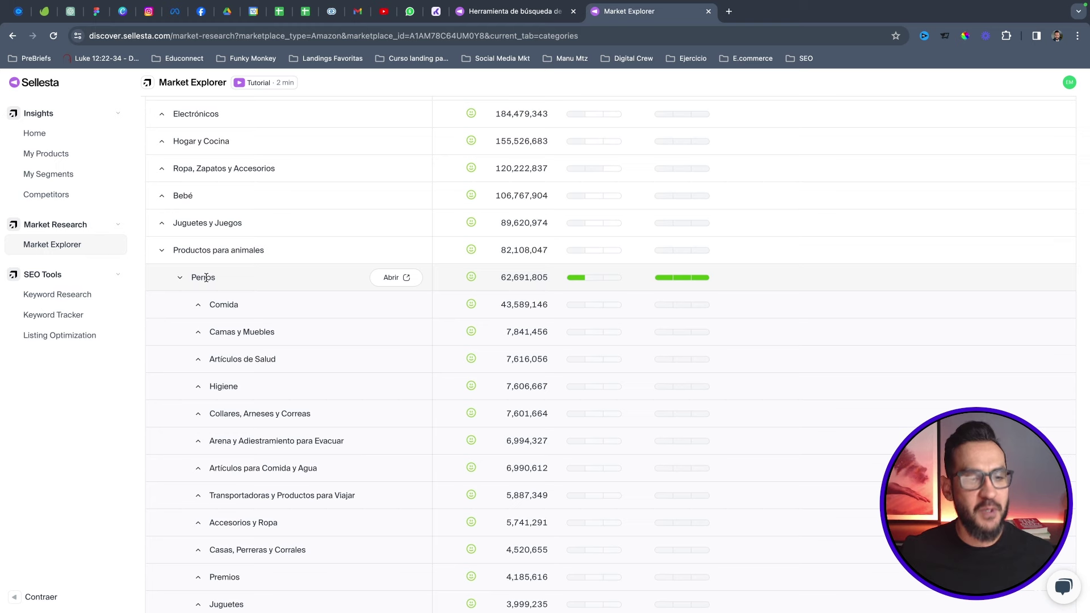
Expand Comida and its Húmedo niche under Perros, and check the competition rating of Bolsas.
scroll(286, 286, down, 2)
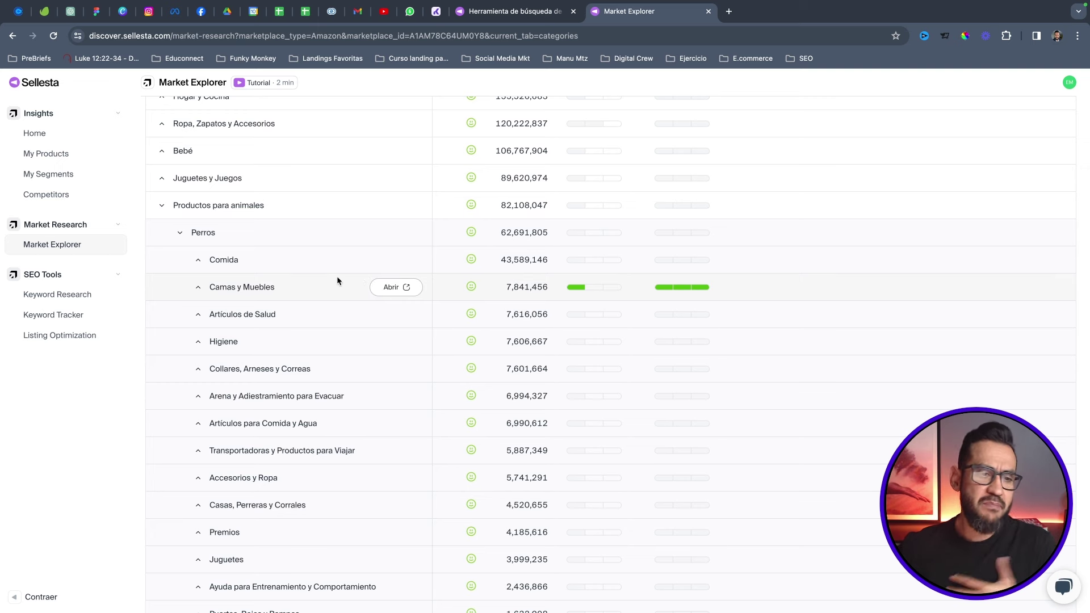
click(198, 262)
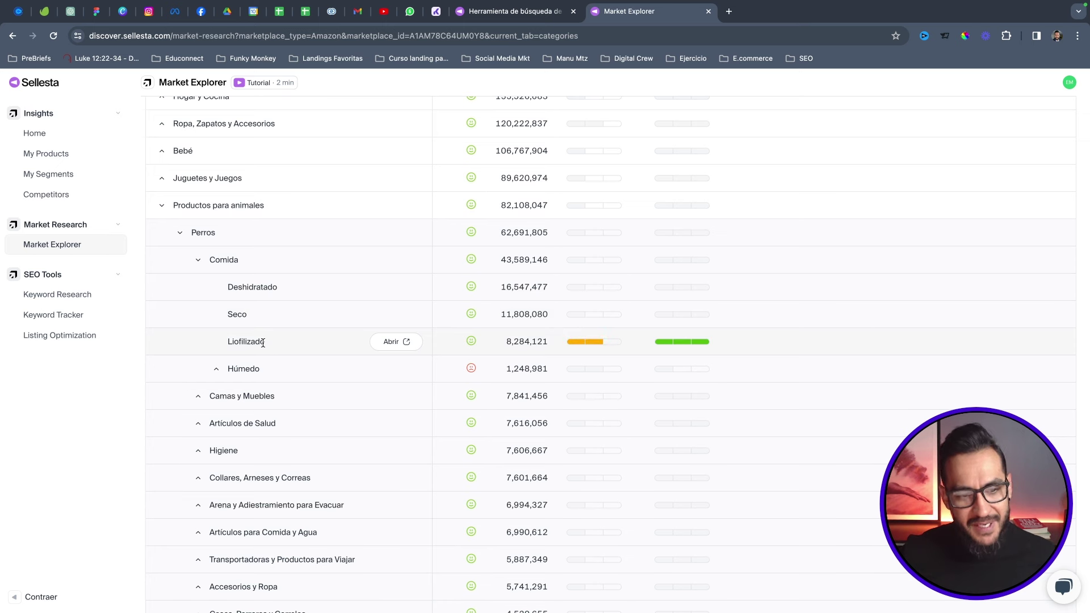
click(218, 370)
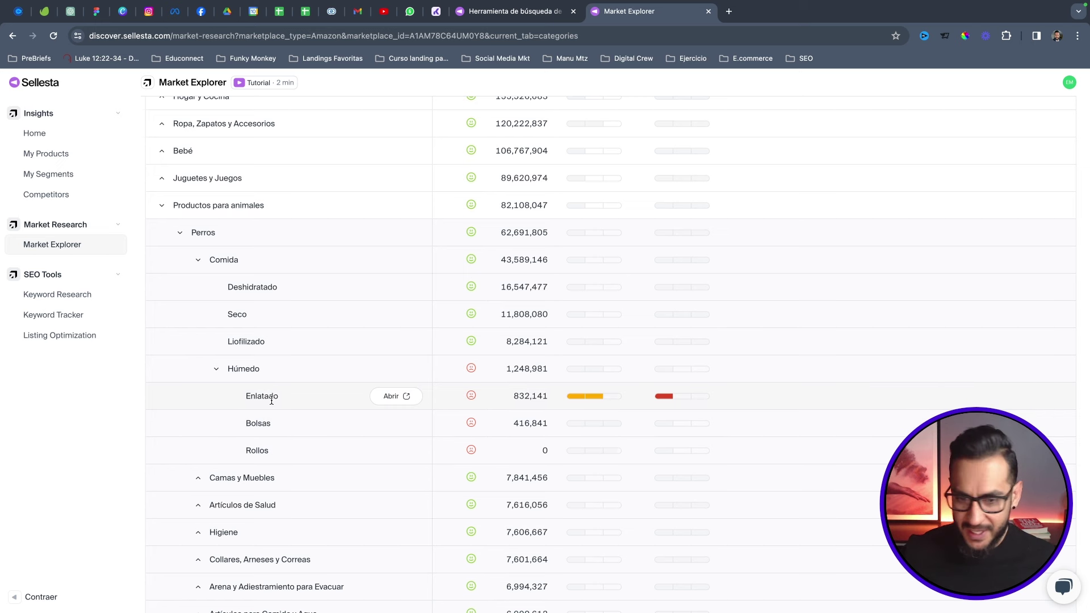
mouse_move(609, 426)
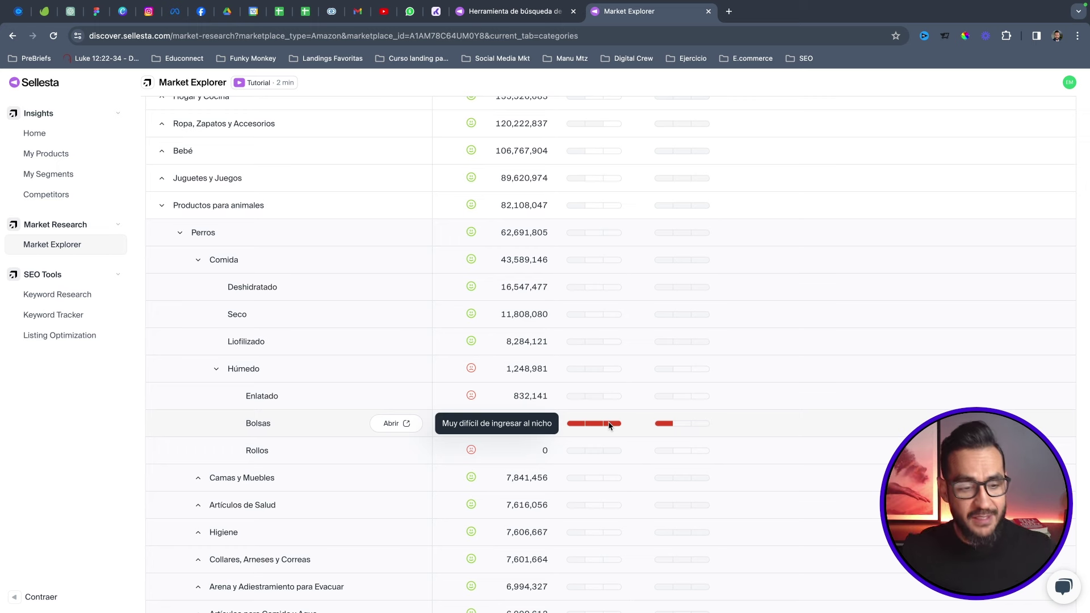
Expand Camas y Muebles under Perros and check the competition and new-launch ratings of Camas.
click(252, 478)
scroll(306, 452, down, 3)
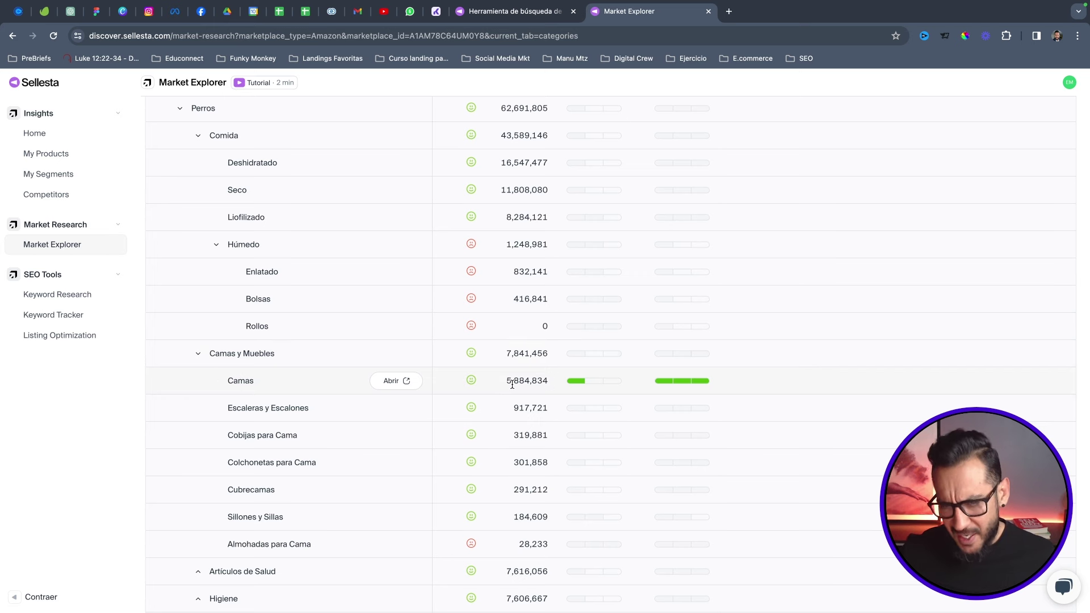
mouse_move(587, 383)
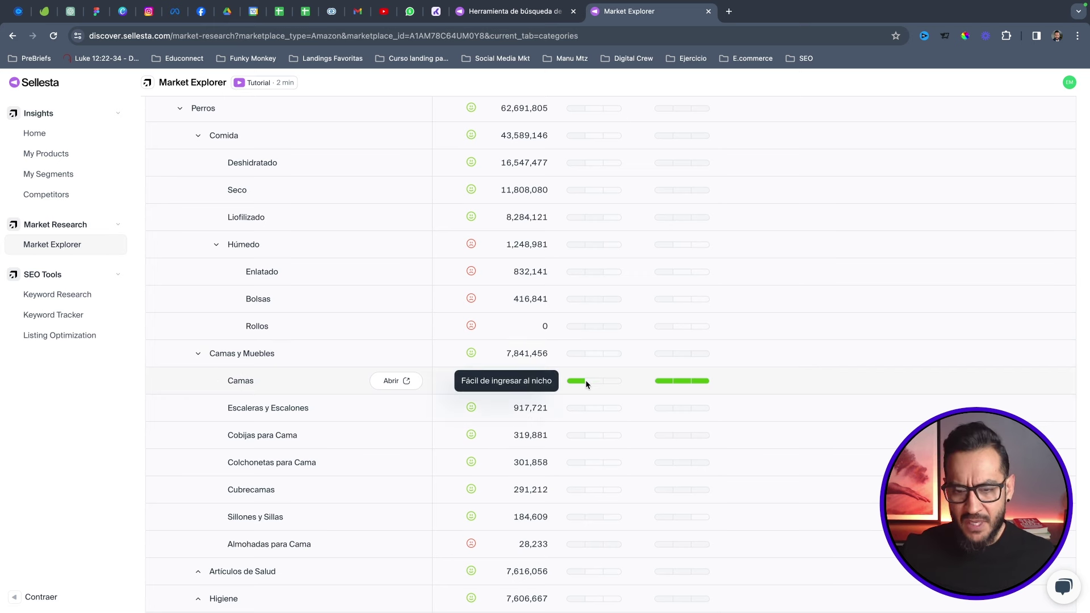
mouse_move(685, 380)
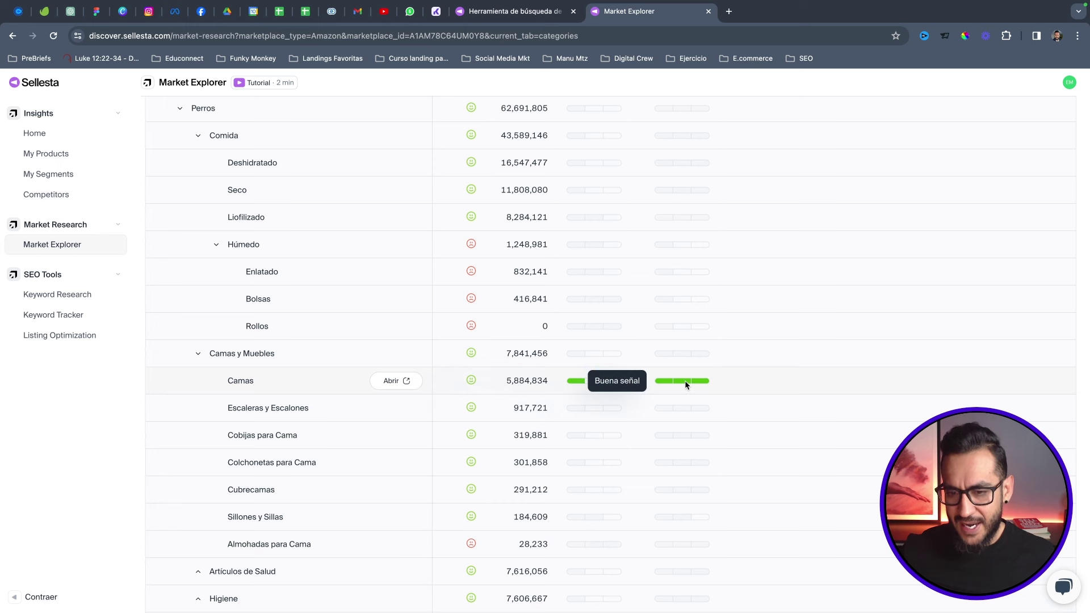
Open the detailed report of the Camas niche under Camas y Muebles, reloading it from the category list.
scroll(697, 381, up, 1)
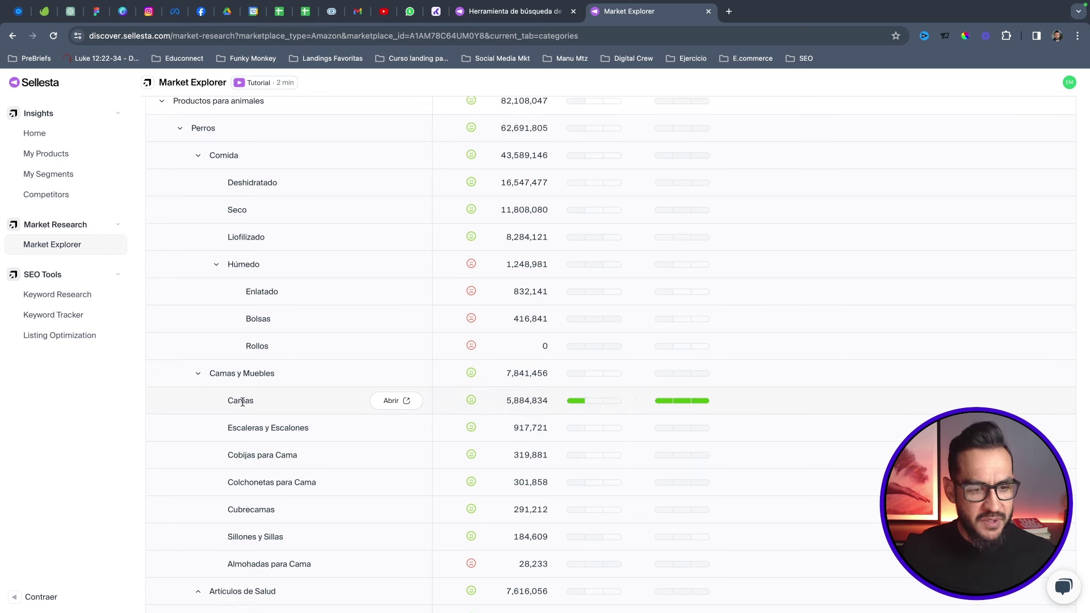
click(413, 402)
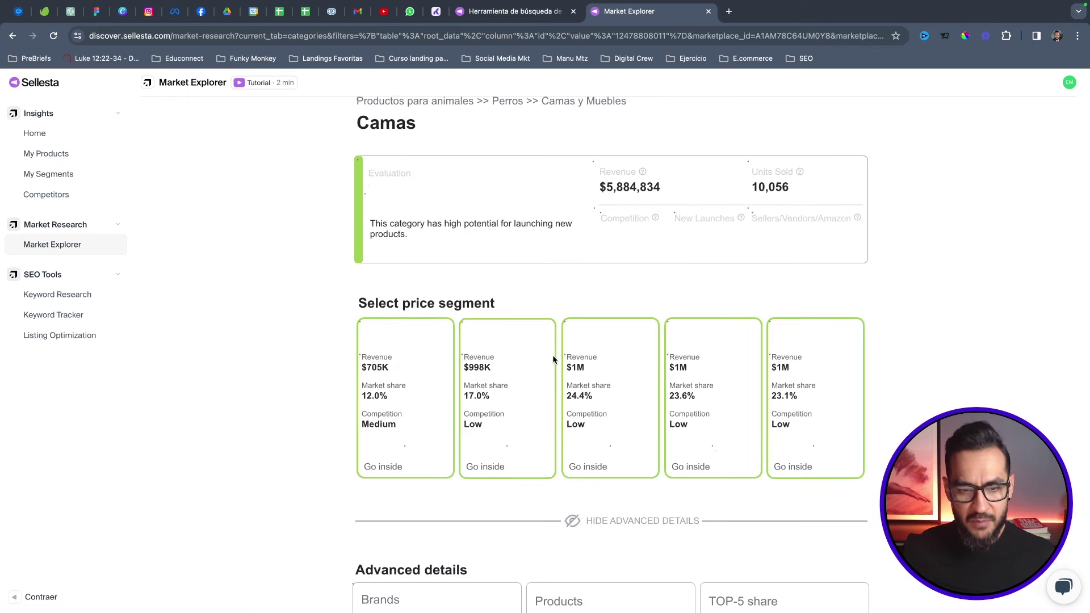
click(12, 35)
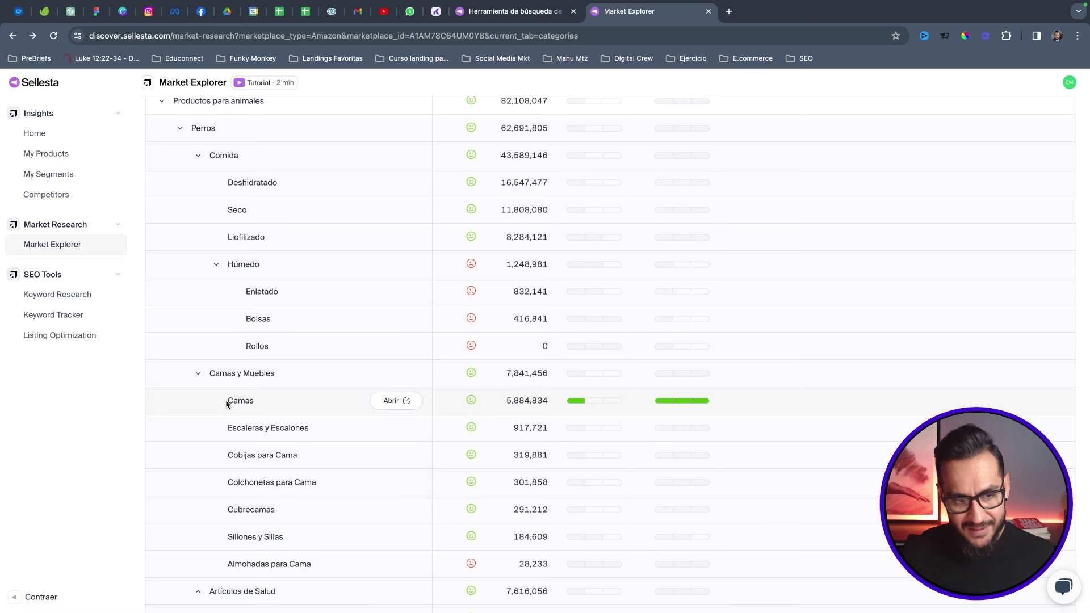
click(390, 402)
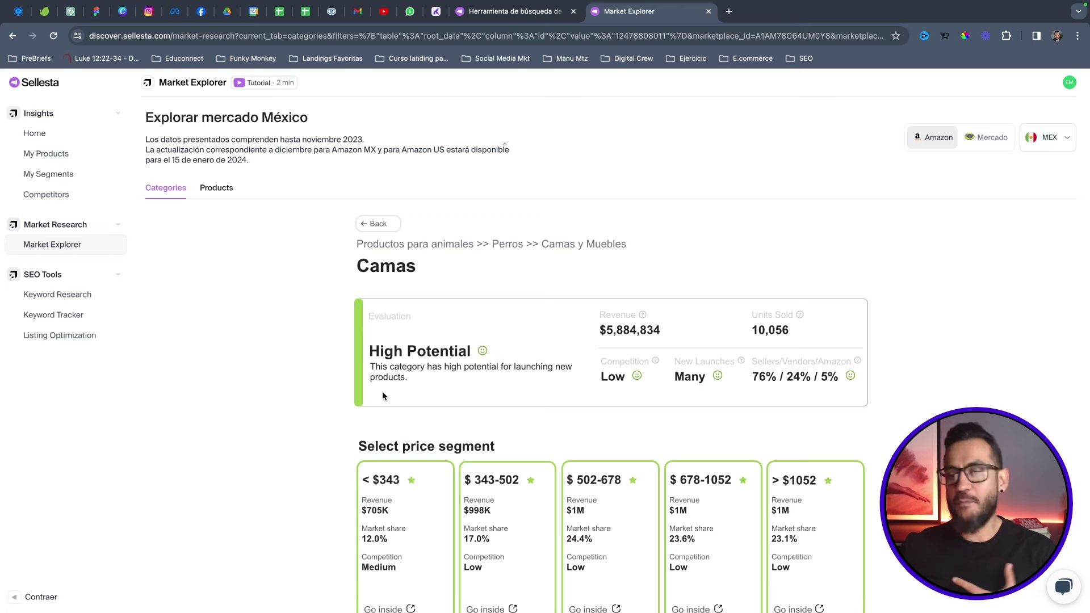
Review the Camas evaluation and price segments, and open the $502-678 segment.
scroll(906, 390, down, 2)
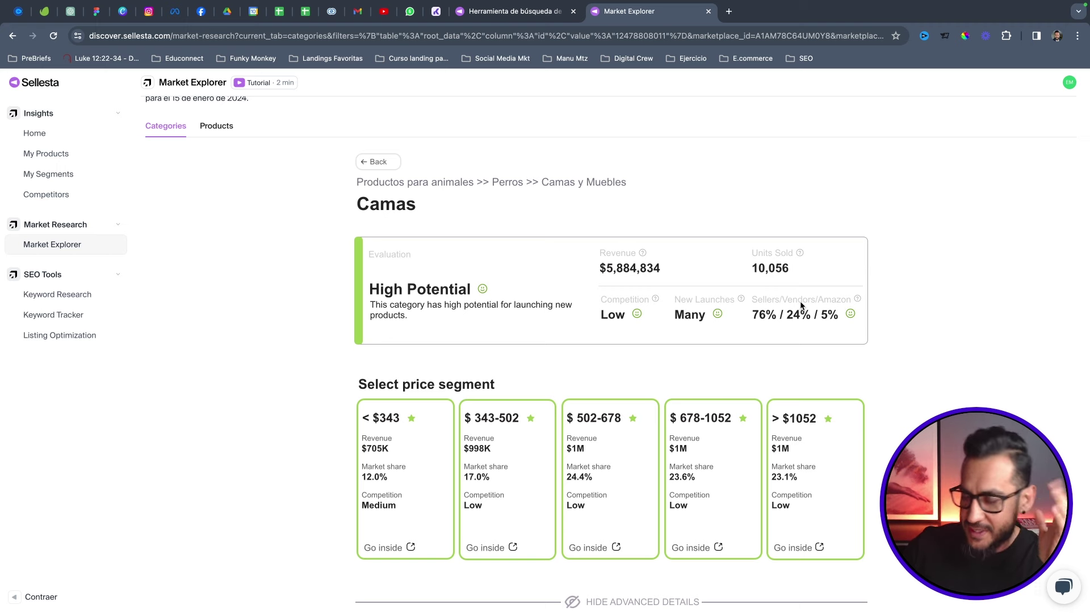
scroll(920, 343, down, 1)
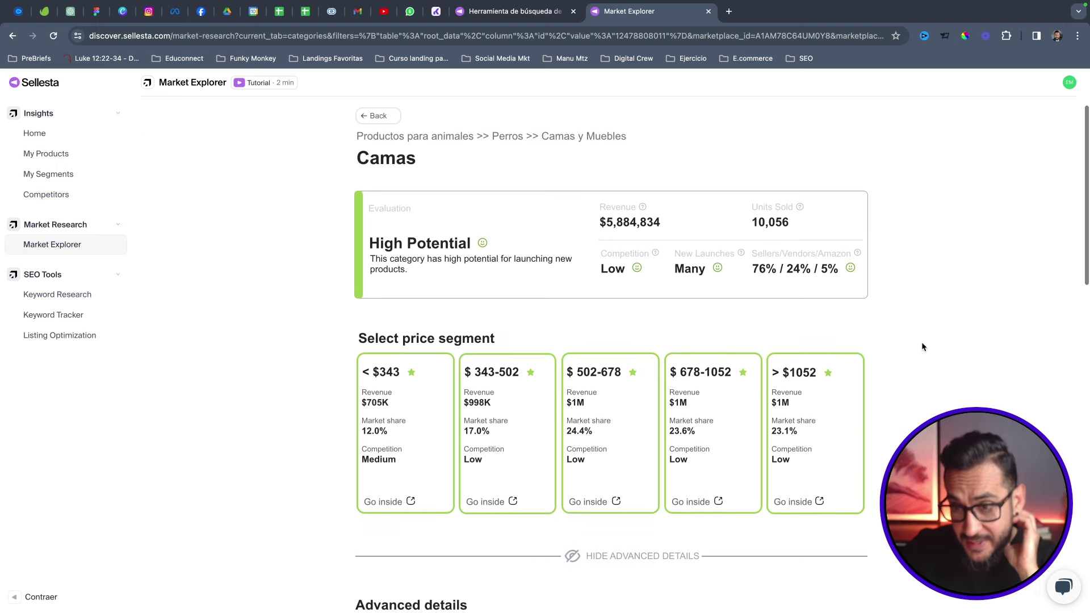
scroll(911, 333, down, 2)
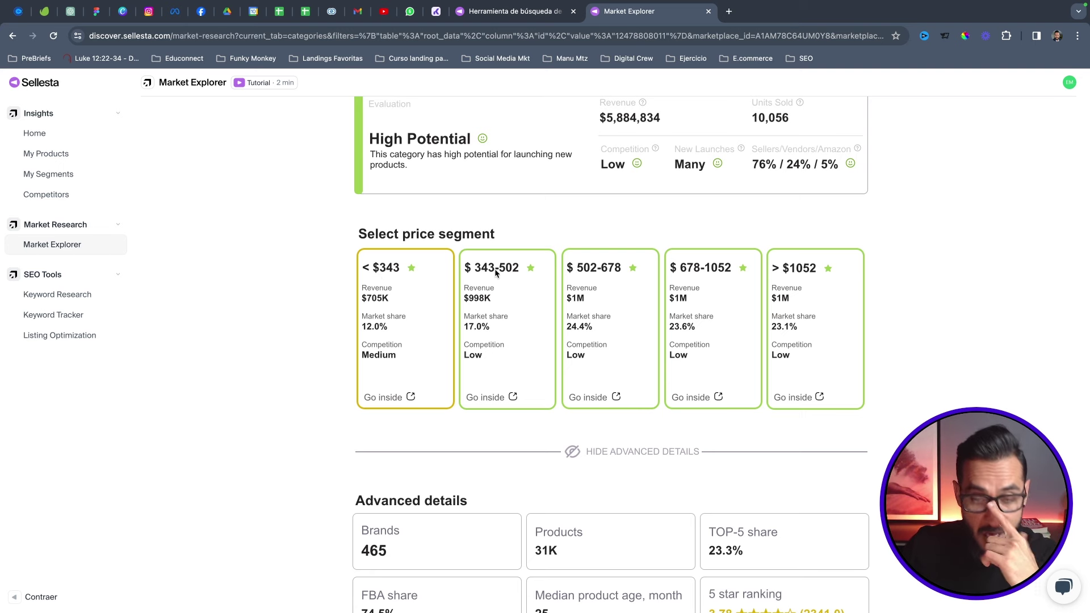
scroll(600, 277, down, 1)
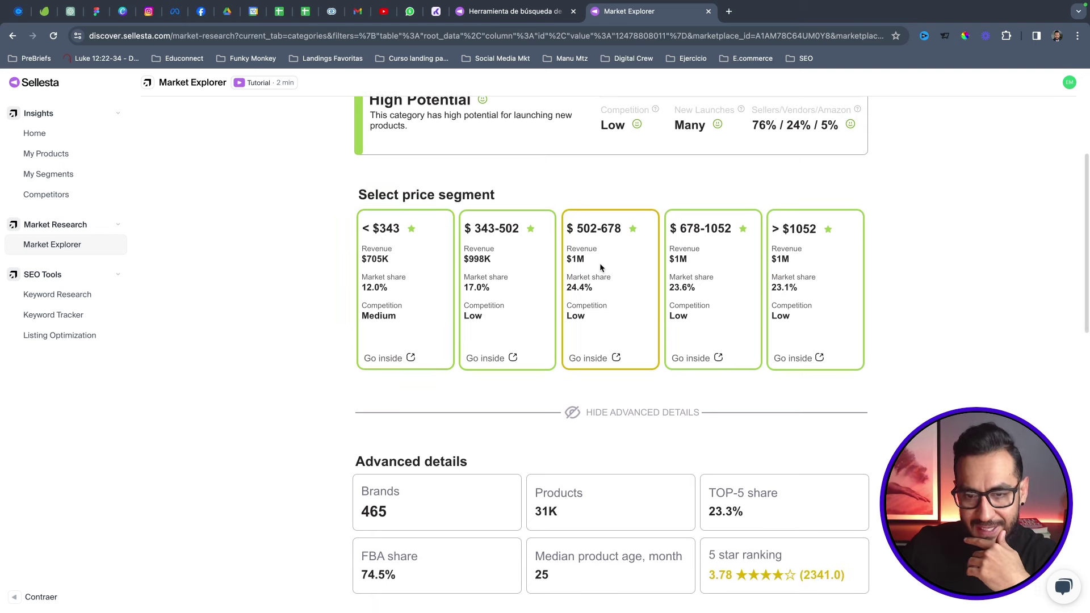
click(616, 360)
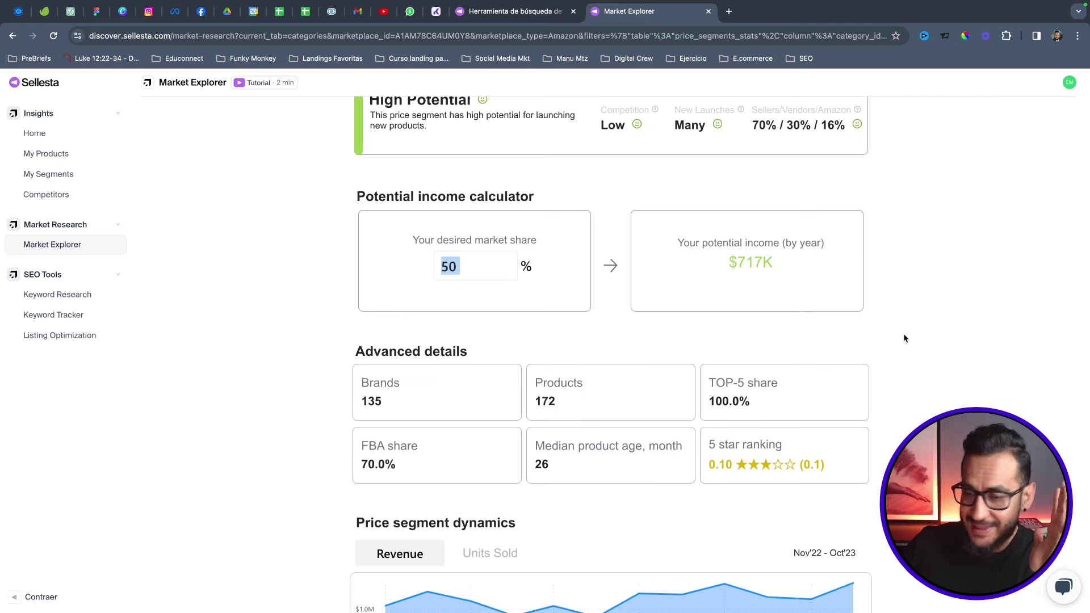
Set the desired market share to 5% in the potential income calculator of the $502-678 Camas segment.
scroll(904, 338, up, 2)
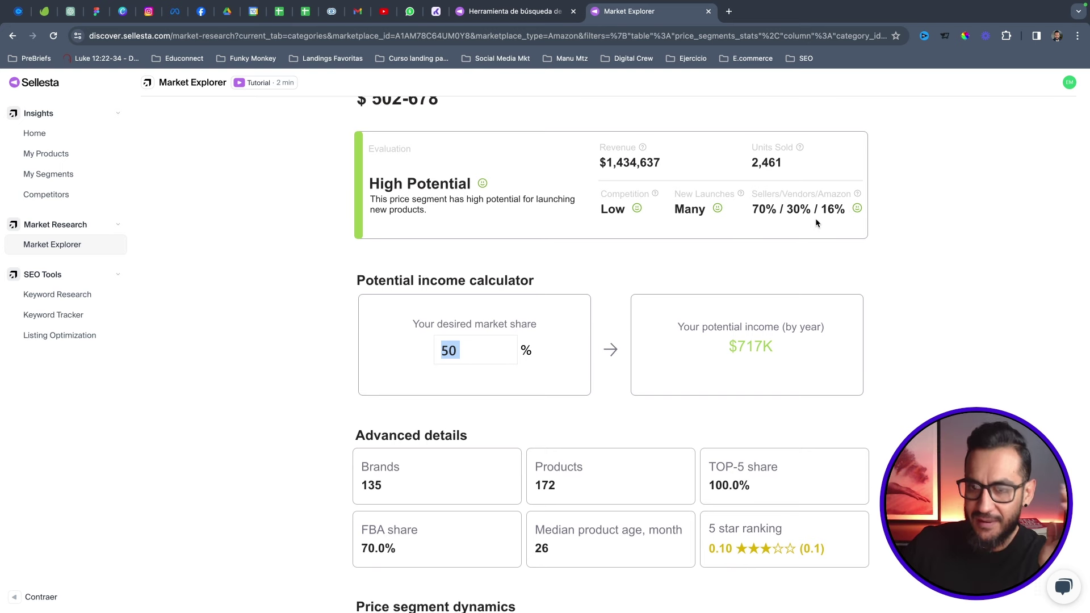
scroll(886, 236, down, 2)
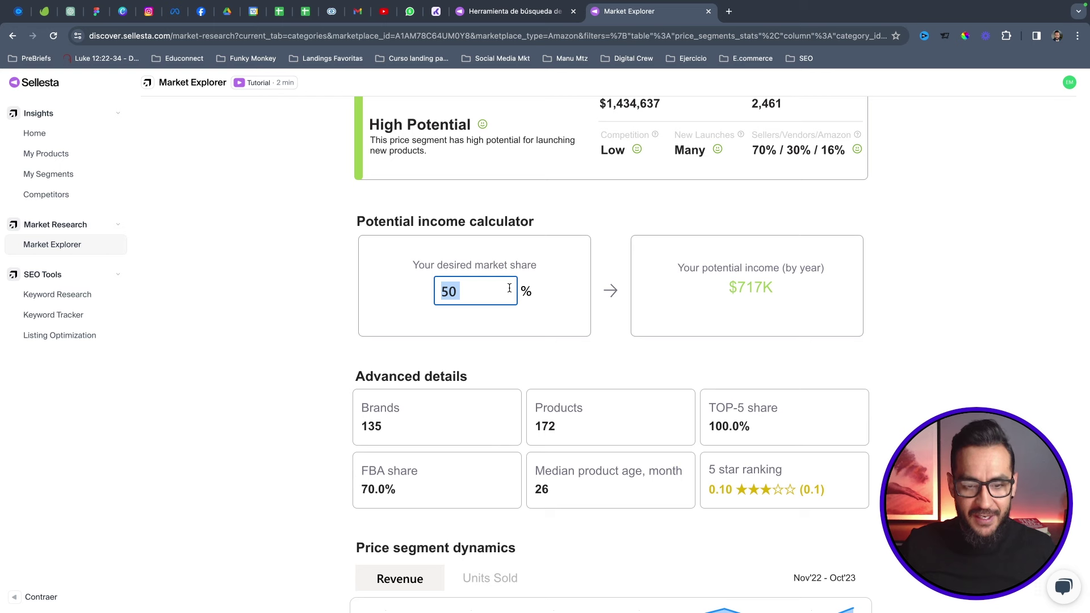
click(482, 287)
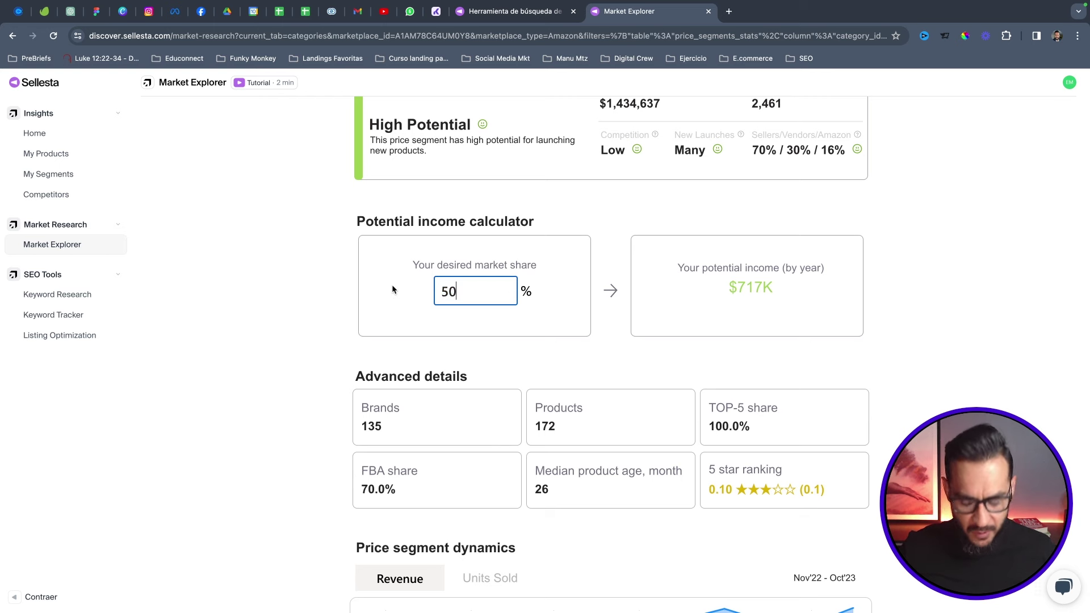
key(BackSpace)
click(957, 294)
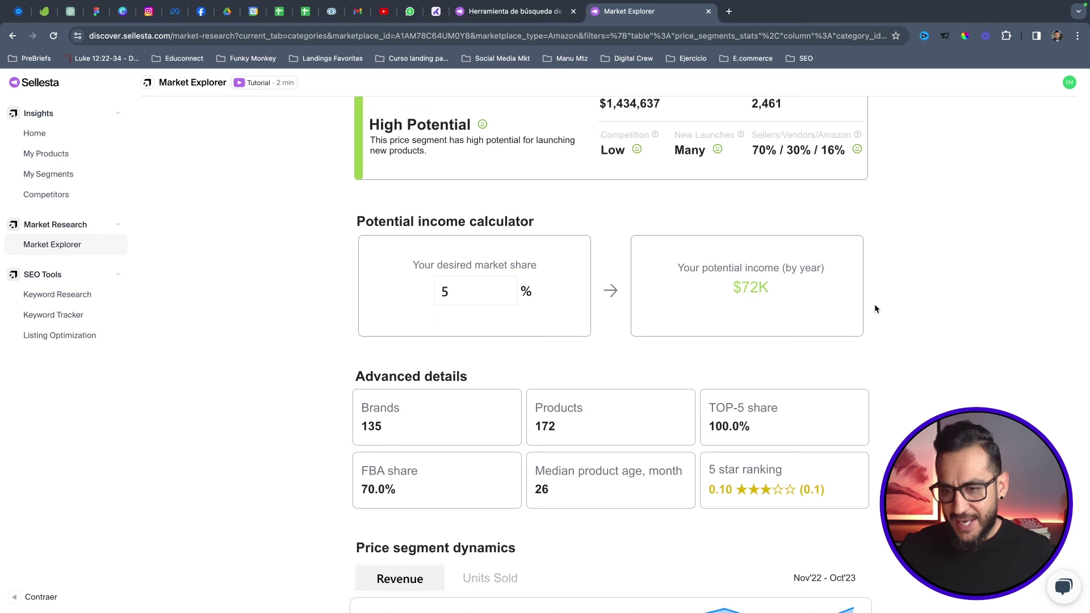
click(462, 291)
double_click(457, 291)
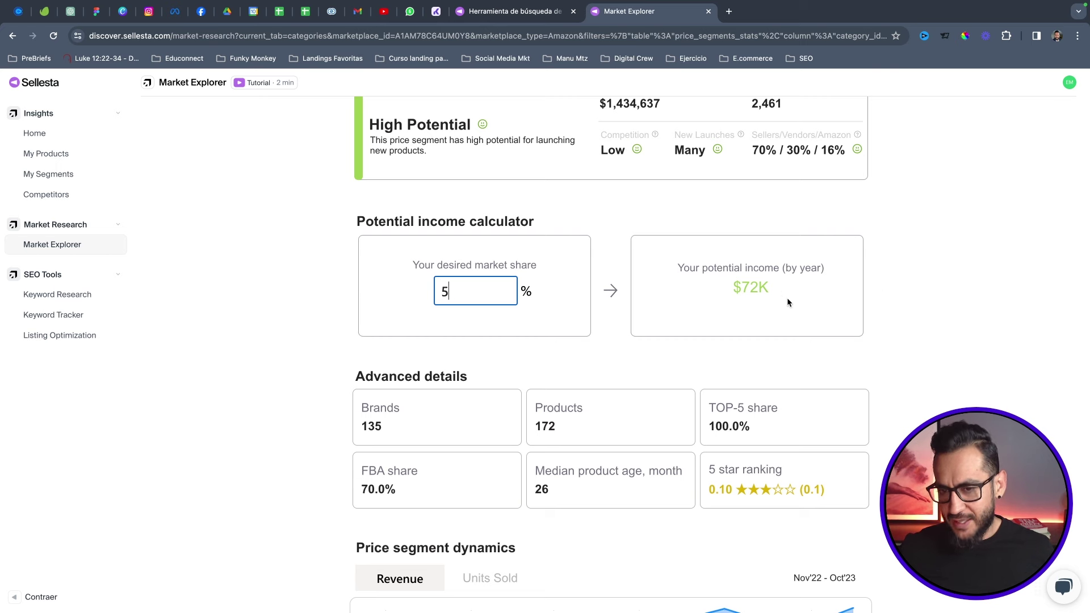
Check the segment's evaluation against the potential yearly income, and set the desired market share to 10%.
scroll(884, 291, up, 1)
scroll(332, 259, up, 4)
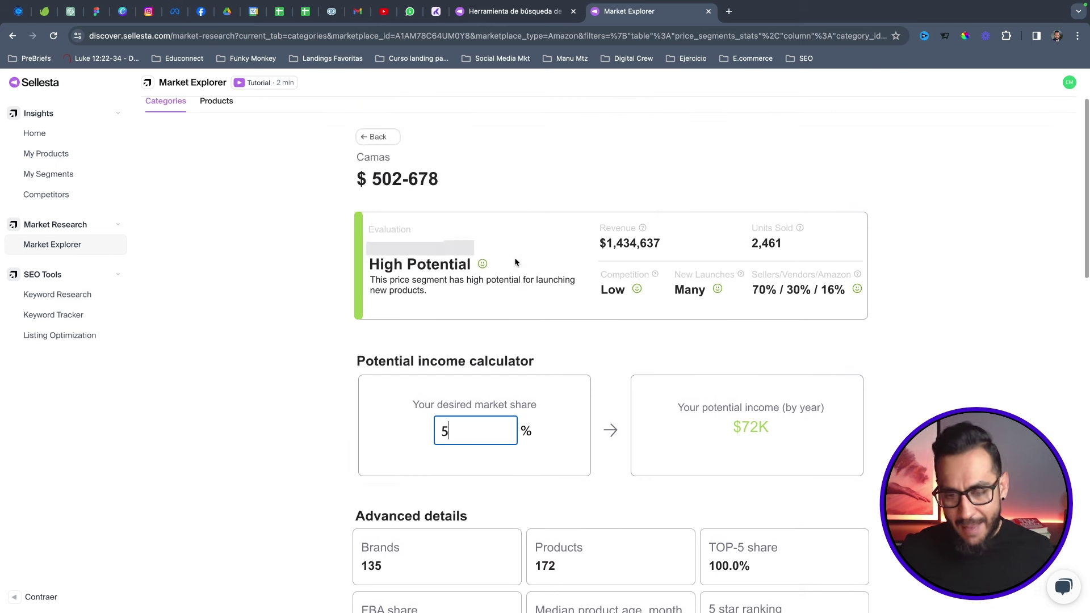
scroll(920, 323, down, 2)
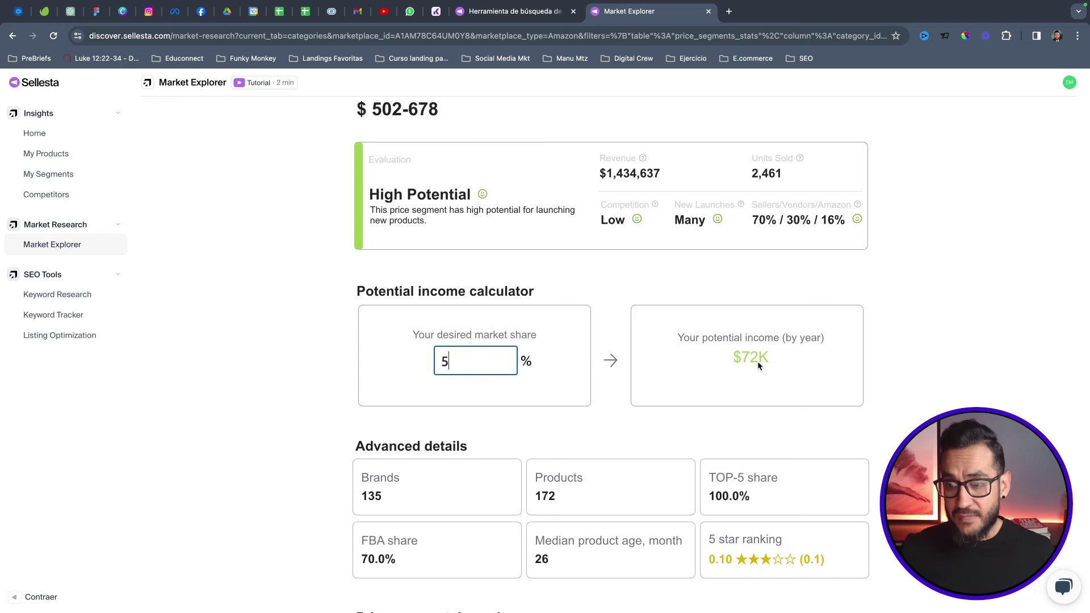
click(817, 338)
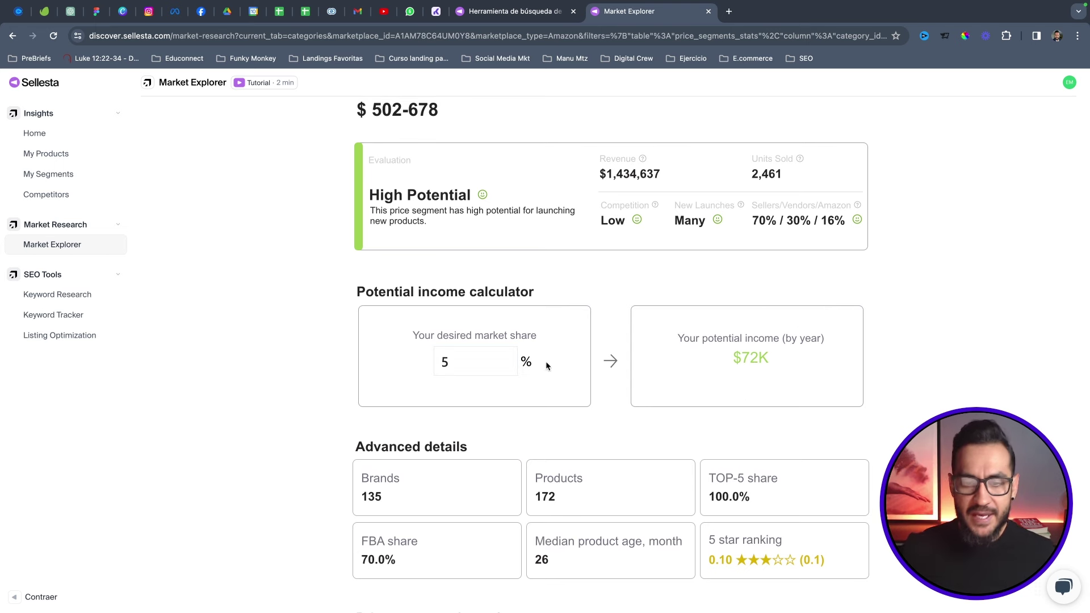
click(483, 362)
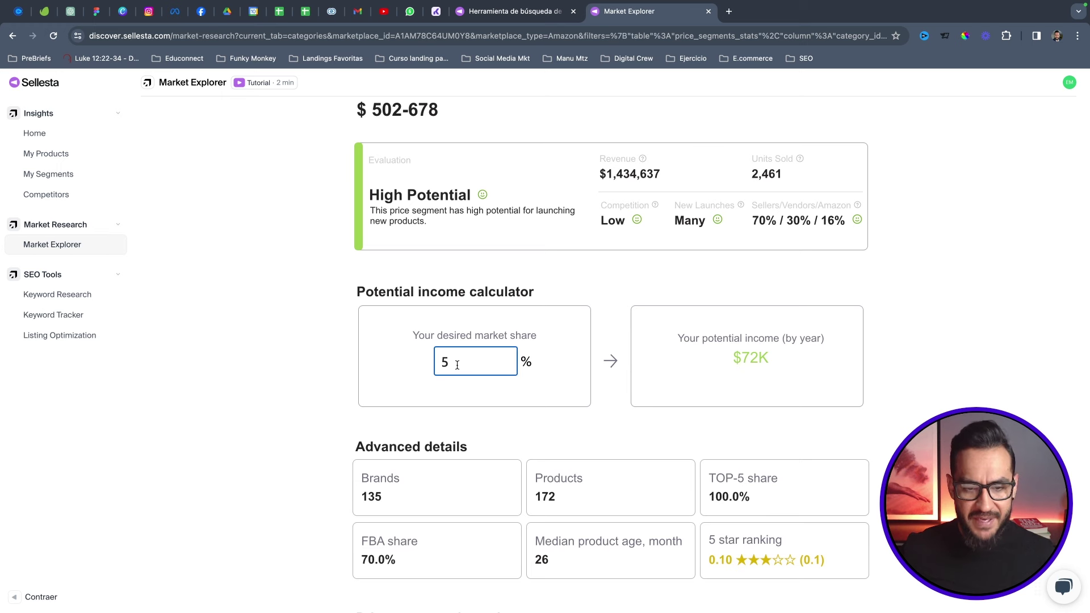
key(BackSpace)
text(10)
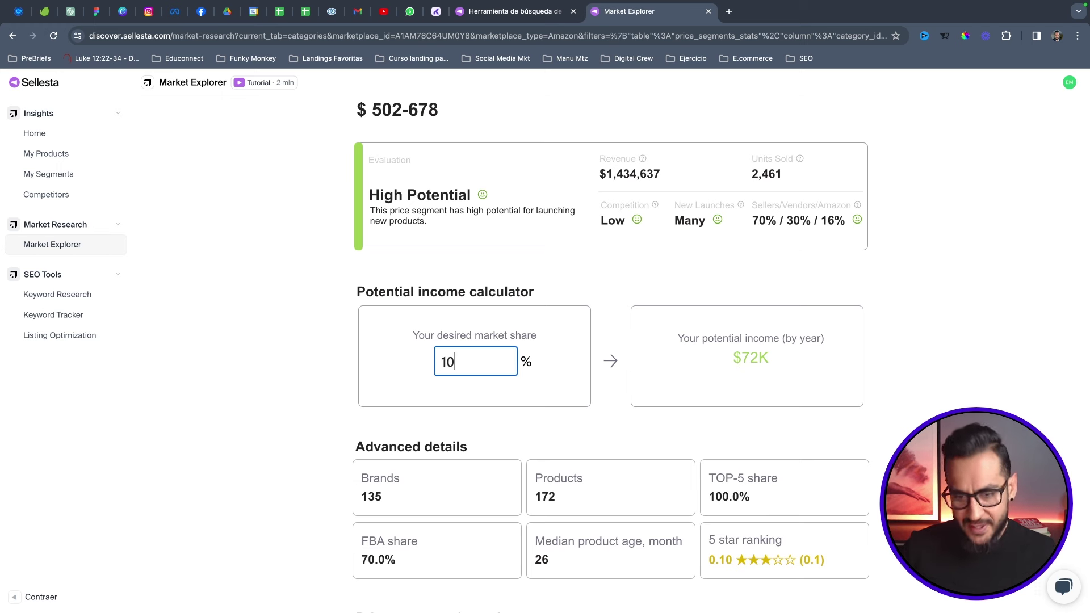
click(926, 361)
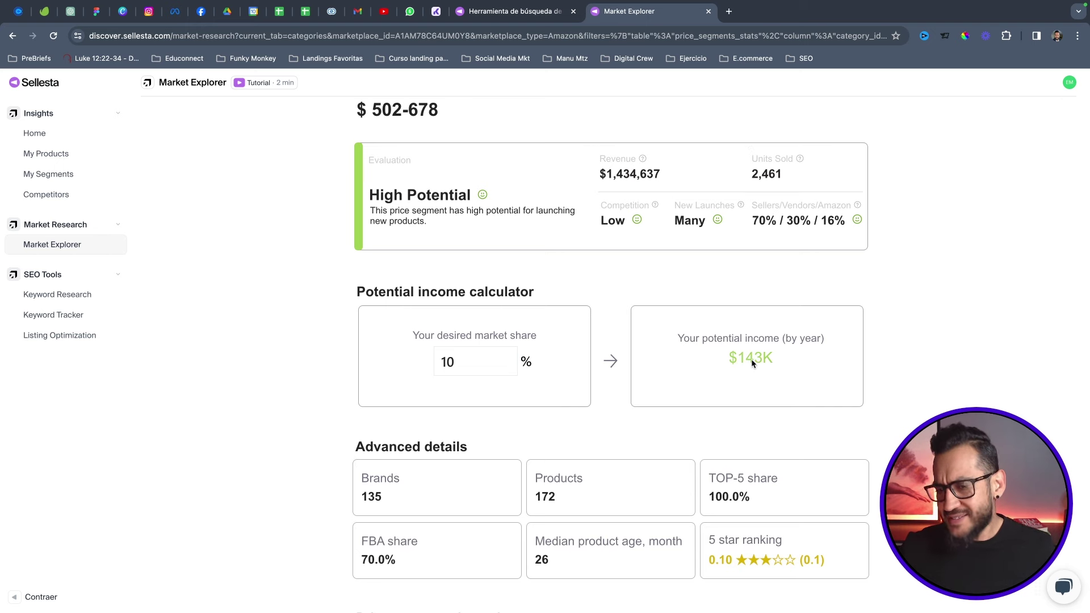
Examine the segment's potential yearly income together with its evaluation, competition, seller split and advanced details.
scroll(761, 360, down, 1)
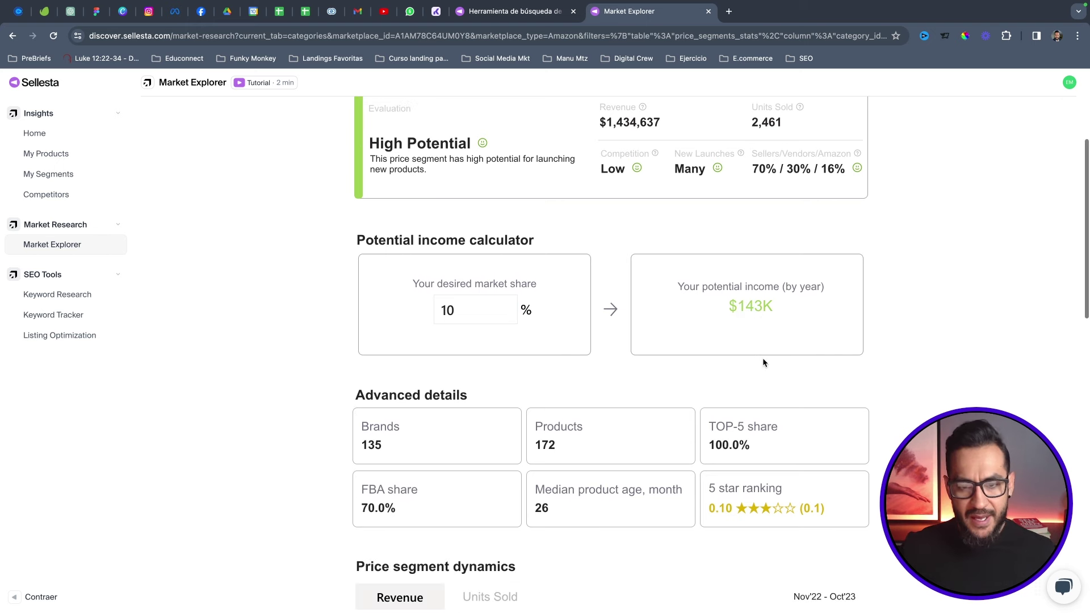
scroll(763, 363, up, 1)
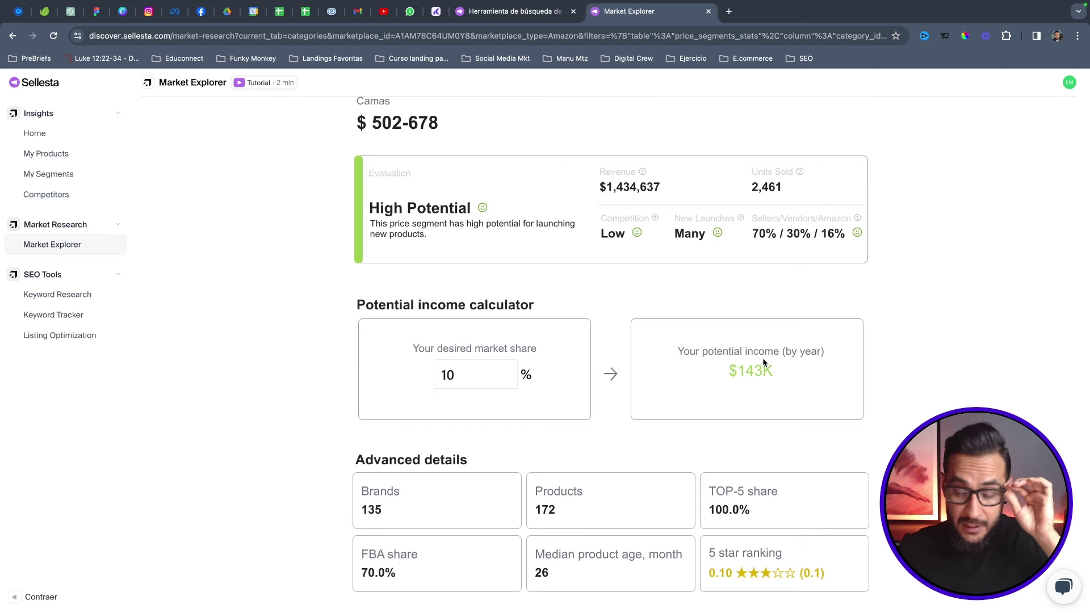
scroll(653, 346, down, 3)
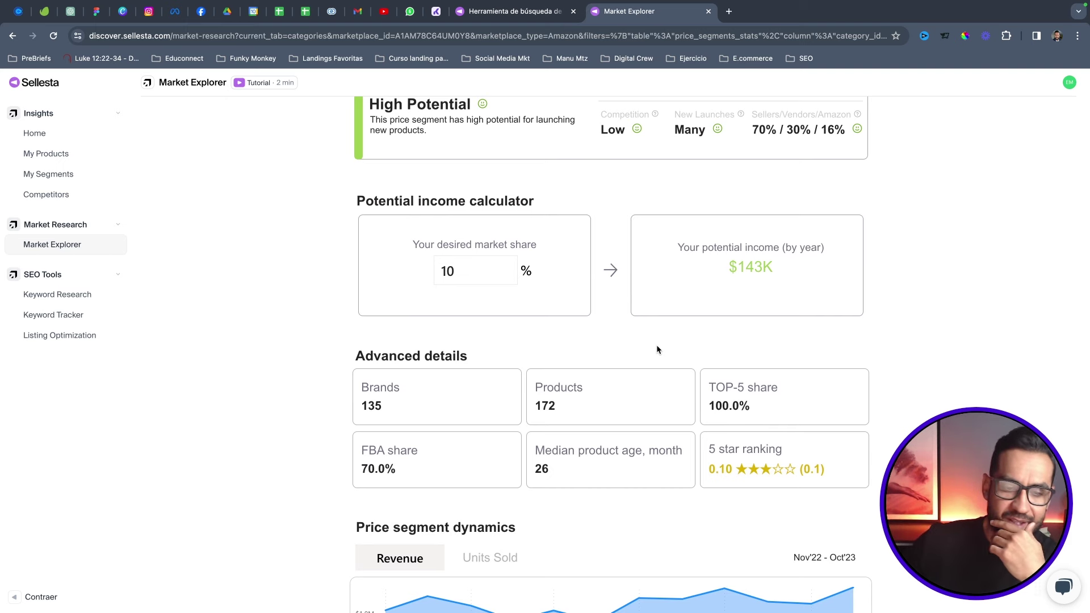
scroll(667, 344, up, 2)
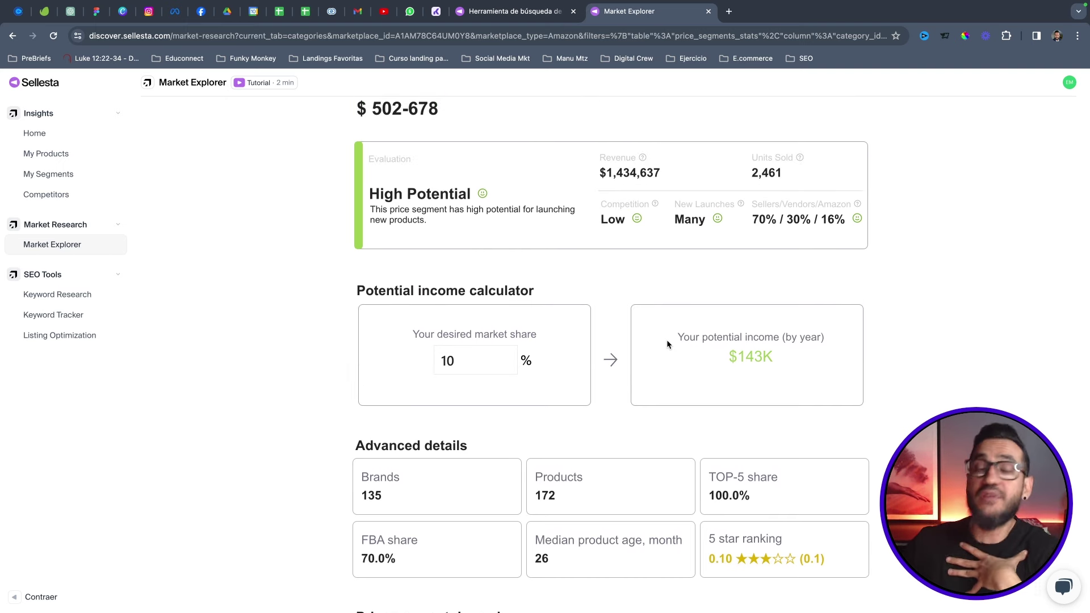
scroll(668, 344, up, 3)
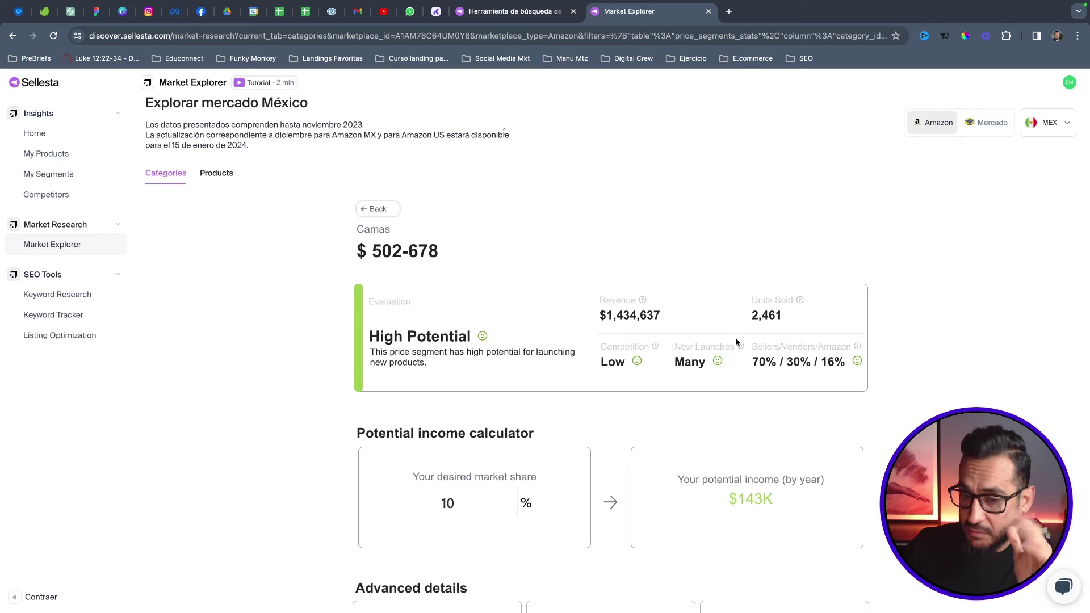
scroll(881, 348, down, 4)
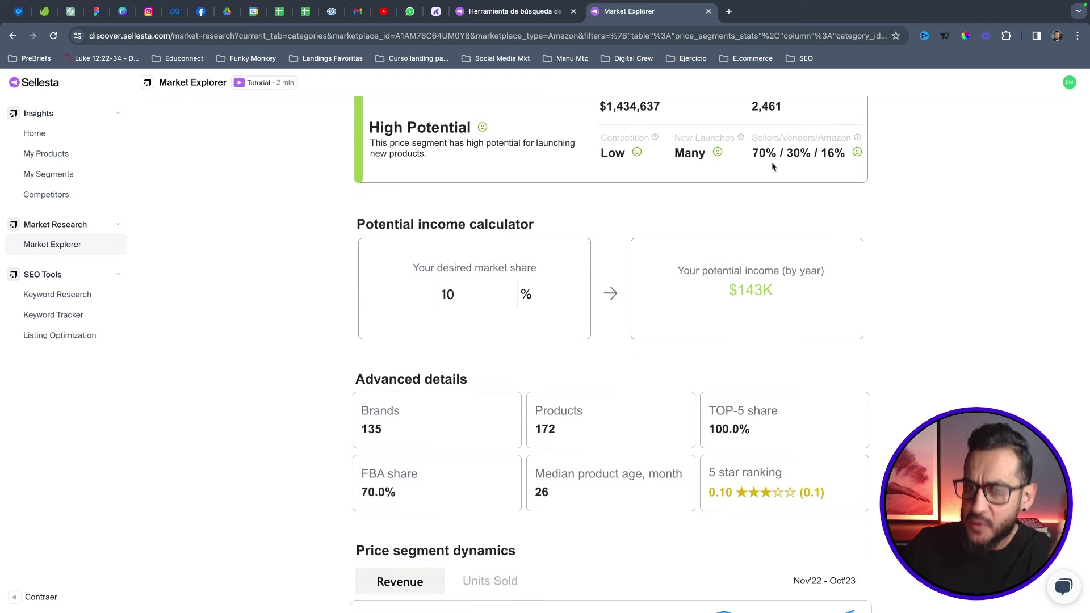
scroll(928, 229, down, 2)
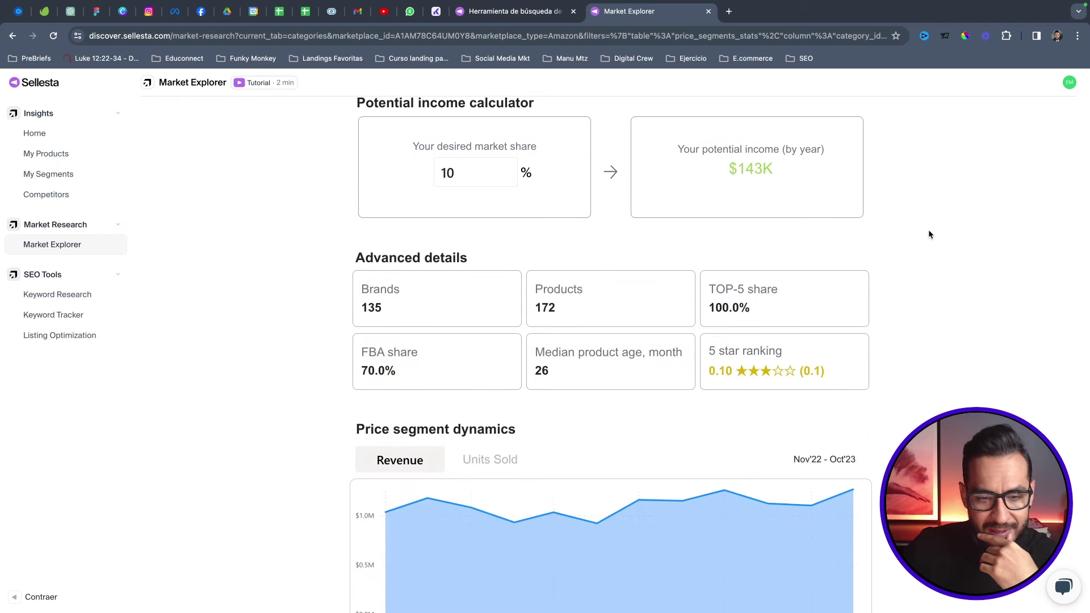
scroll(929, 233, up, 4)
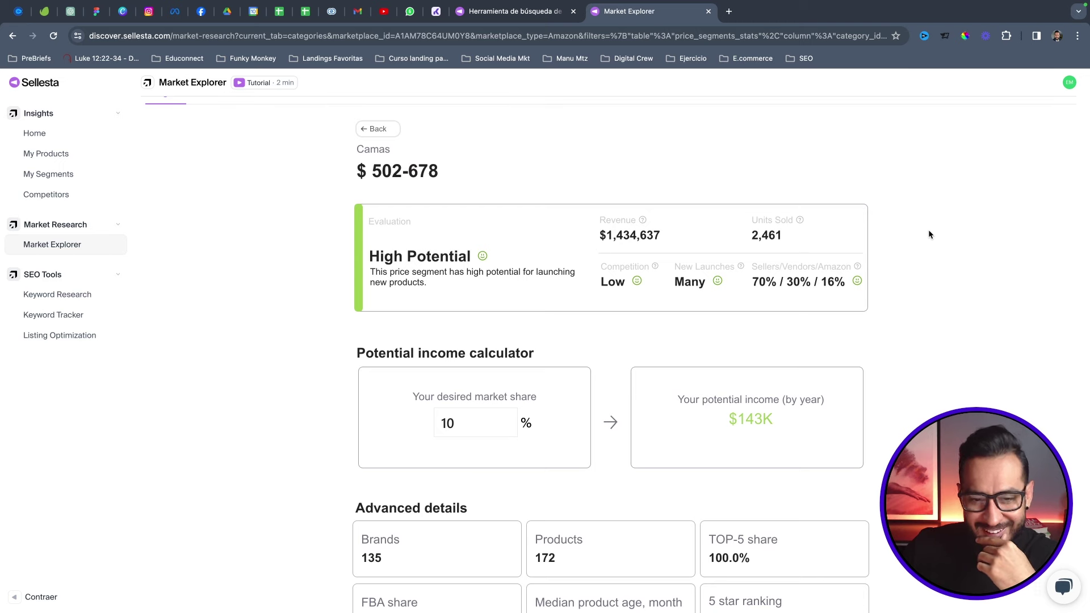
Review the revenue chart under Price segment dynamics and the segment's product list under Details.
scroll(930, 234, down, 3)
scroll(930, 234, down, 4)
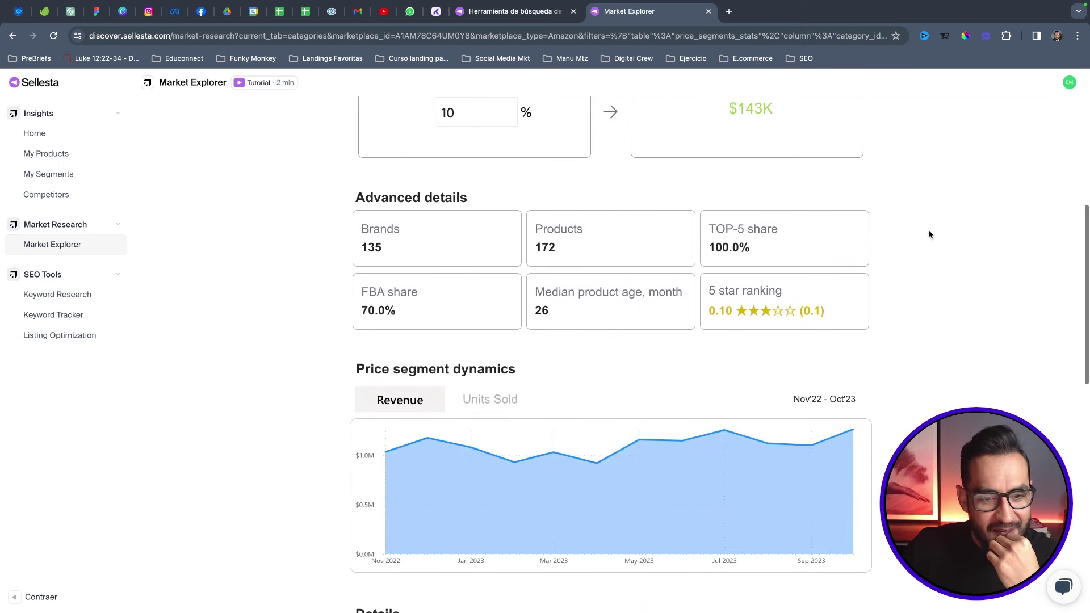
scroll(929, 234, down, 4)
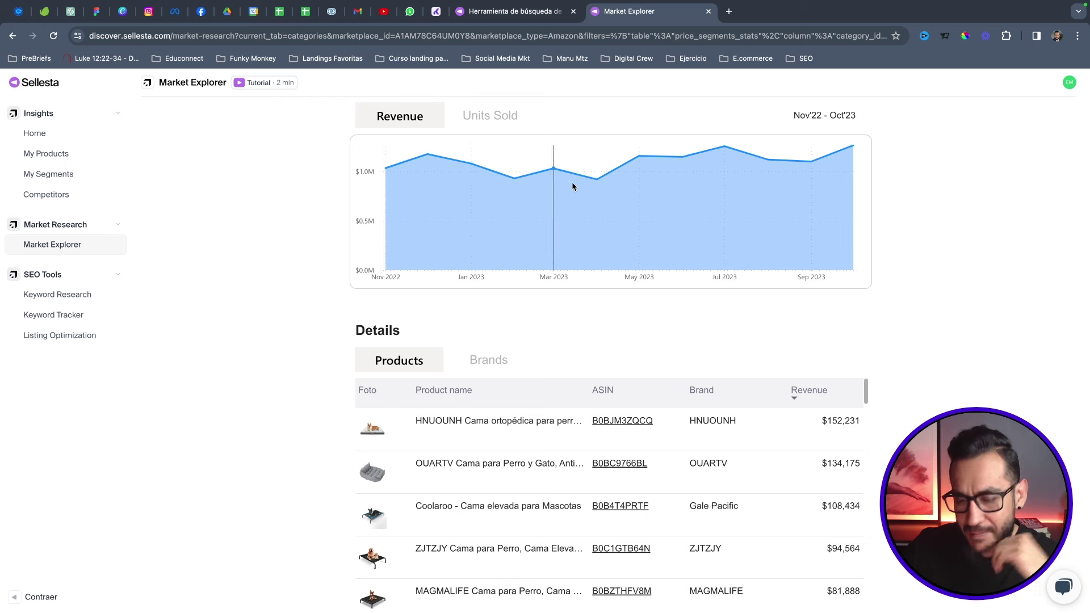
scroll(904, 223, down, 2)
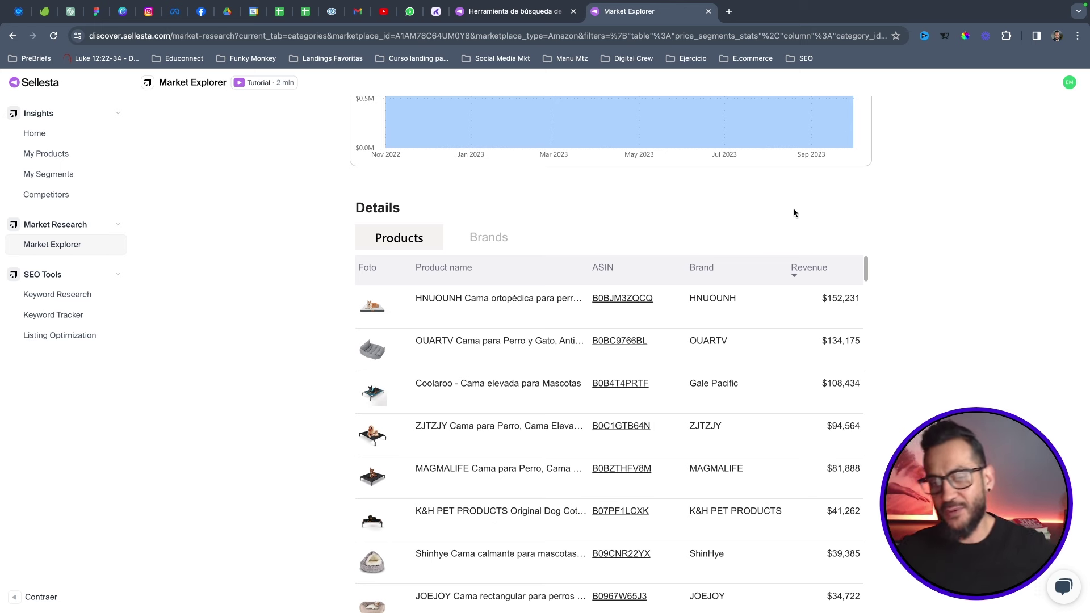
scroll(767, 204, down, 1)
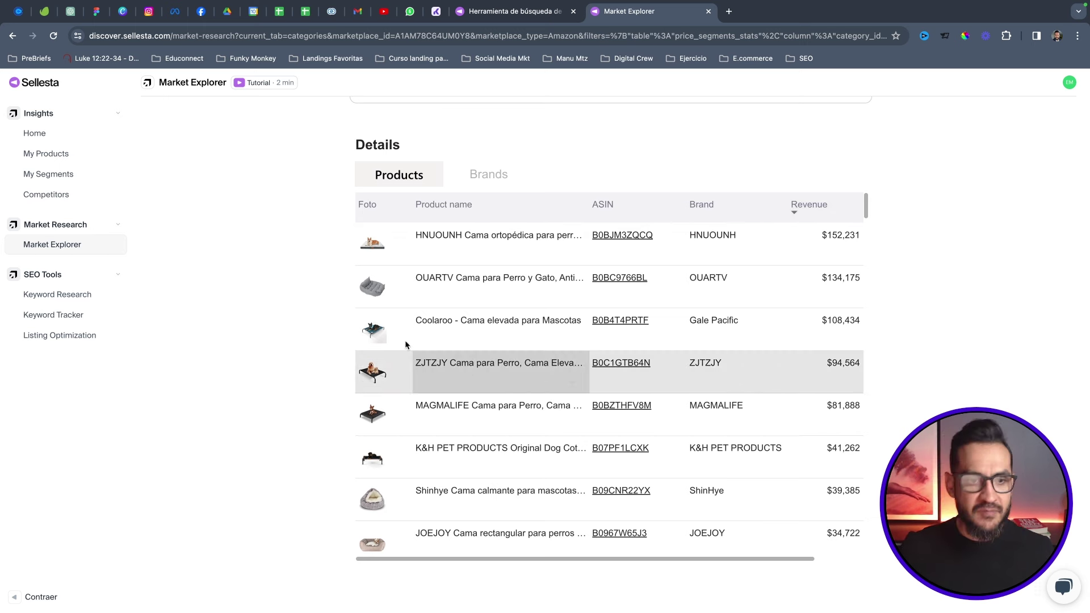
View the Amazon listing of the HNUOUNH orthopedic dog bed from the product list, and return to Market Explorer.
click(615, 239)
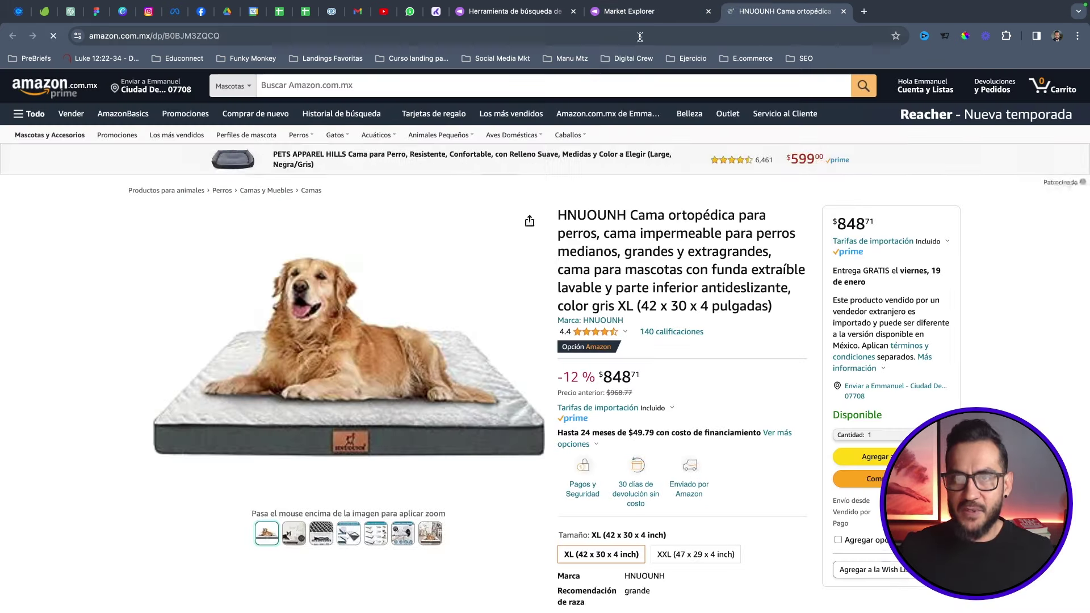
click(630, 12)
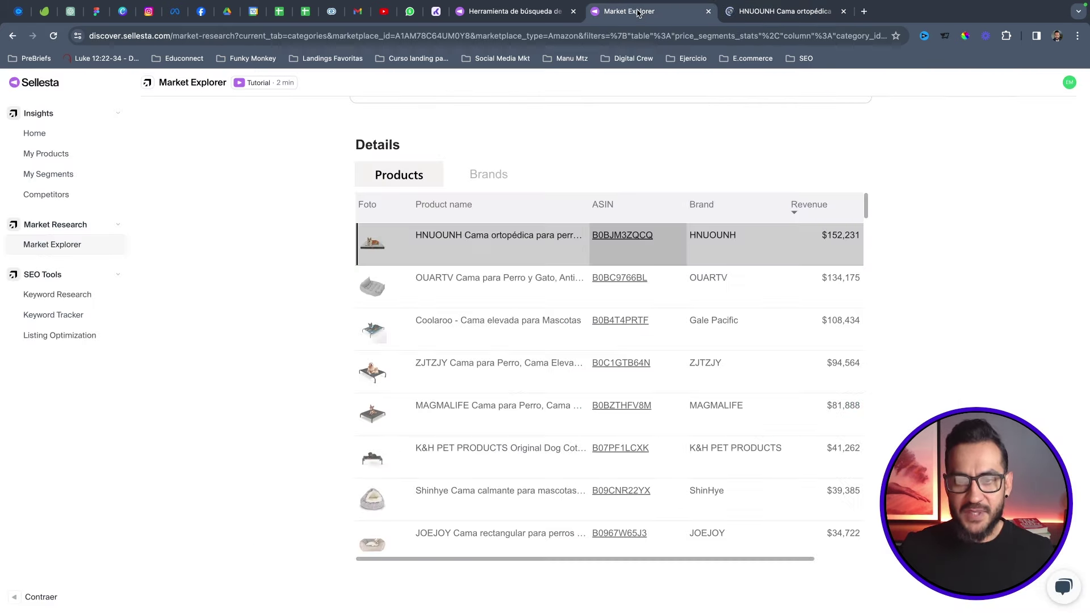
click(622, 235)
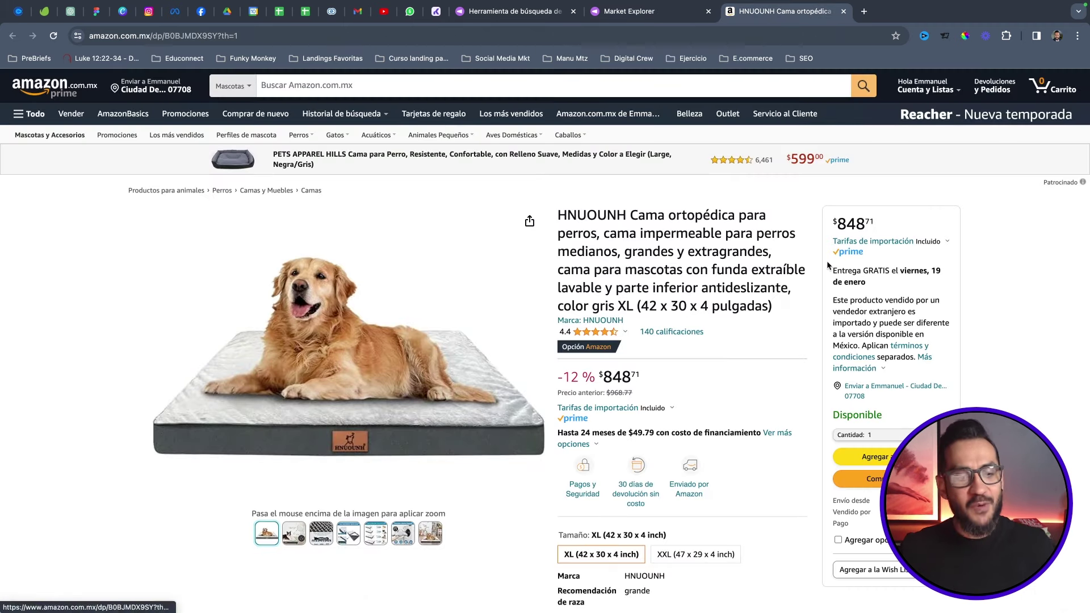
click(677, 17)
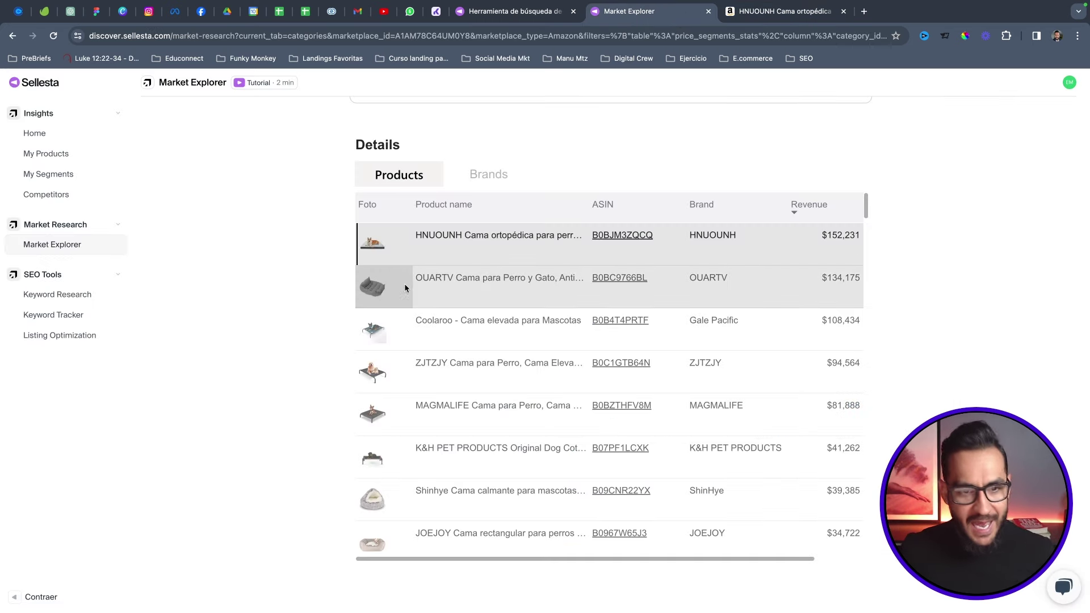
Open the Amazon listings of the OUARTV and Coolaroo dog beds from the product list, and return to Market Explorer.
click(619, 279)
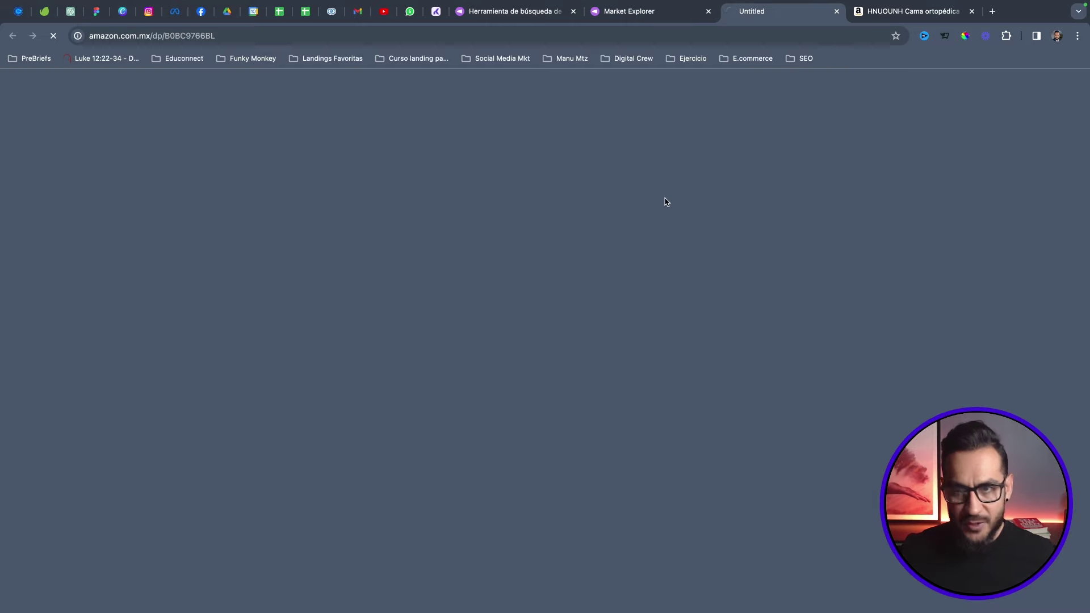
click(646, 13)
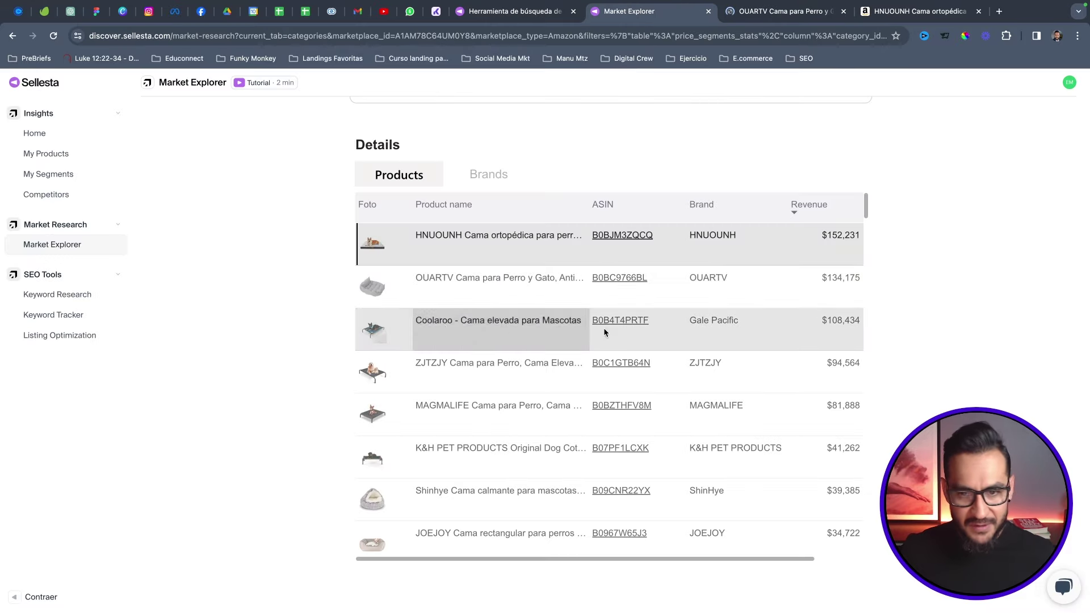
click(629, 322)
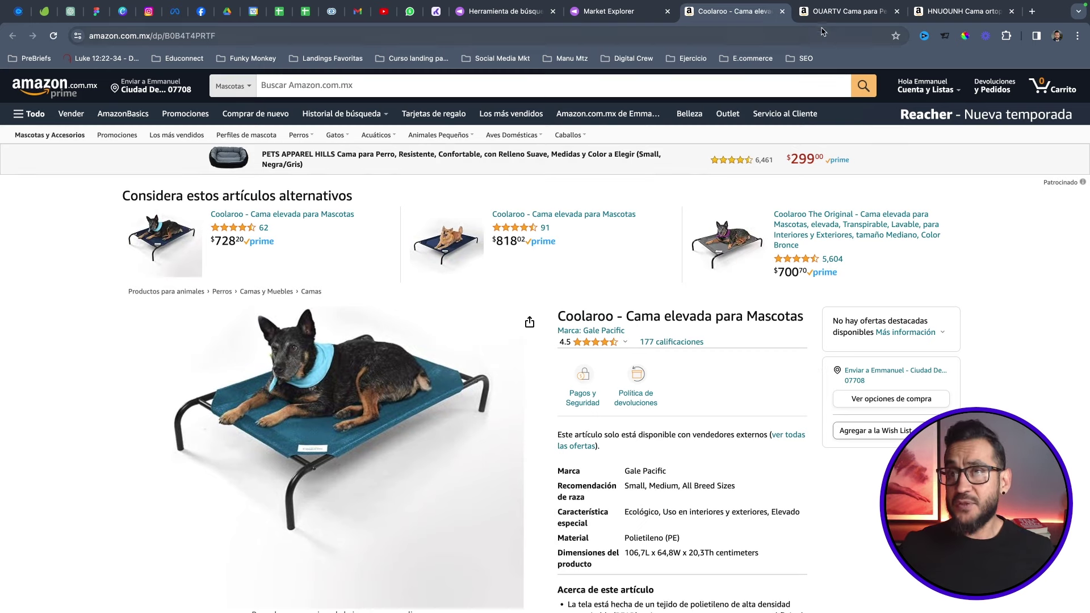
click(624, 12)
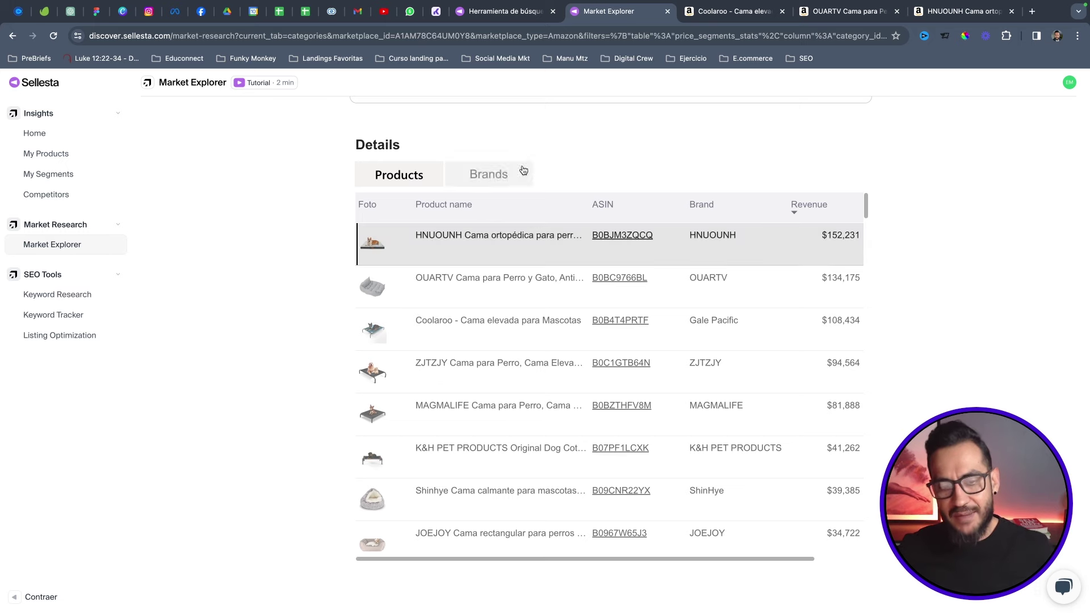
Compare the open Coolaroo, OUARTV and HNUOUNH listings, reading the HNUOUNH title and product details, and return to Market Explorer.
click(723, 17)
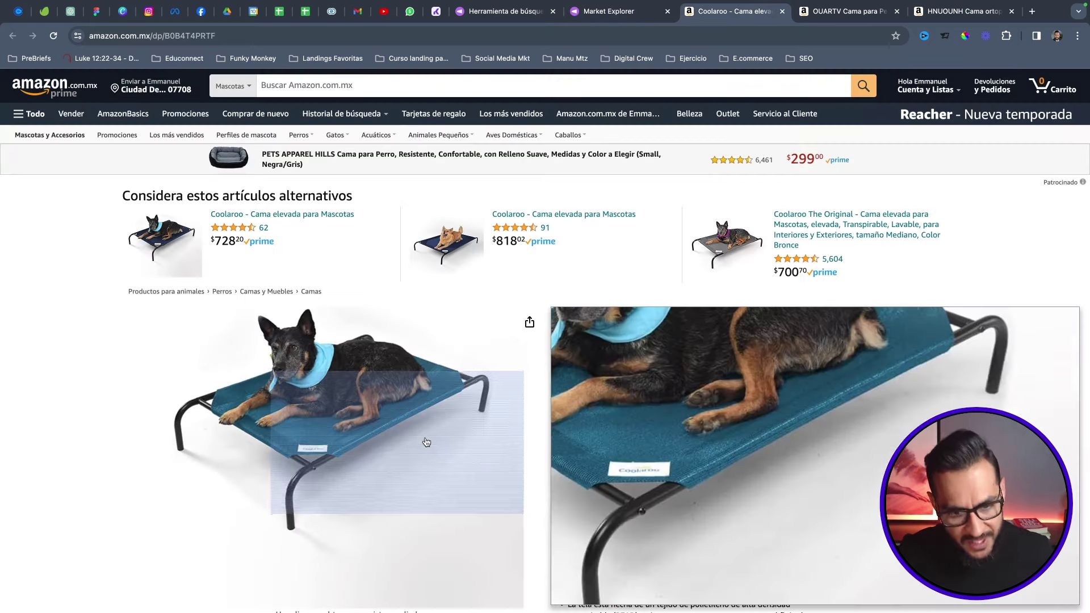
click(847, 15)
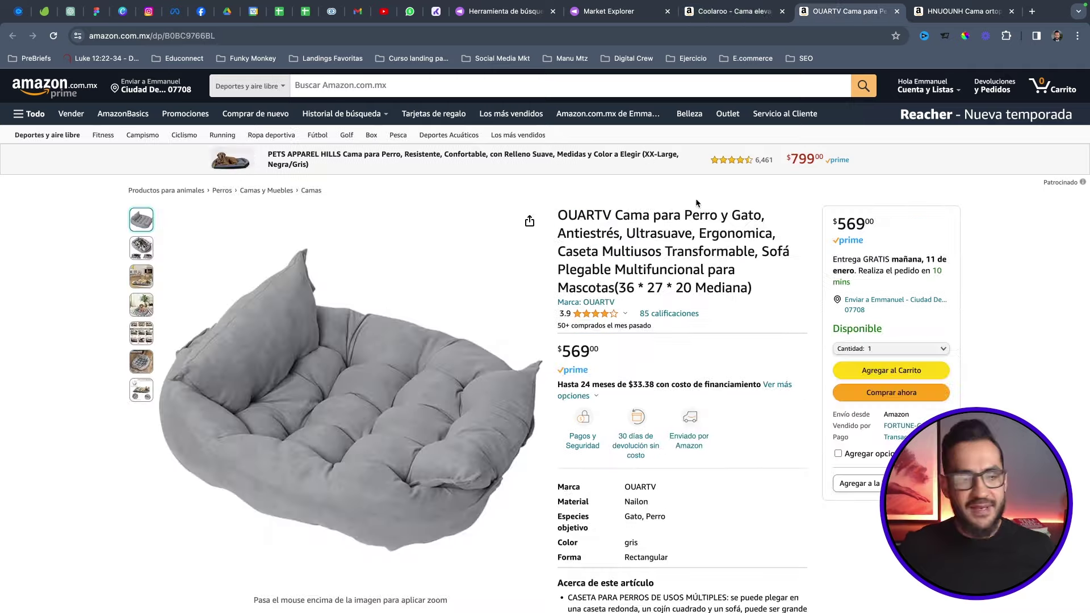
click(935, 22)
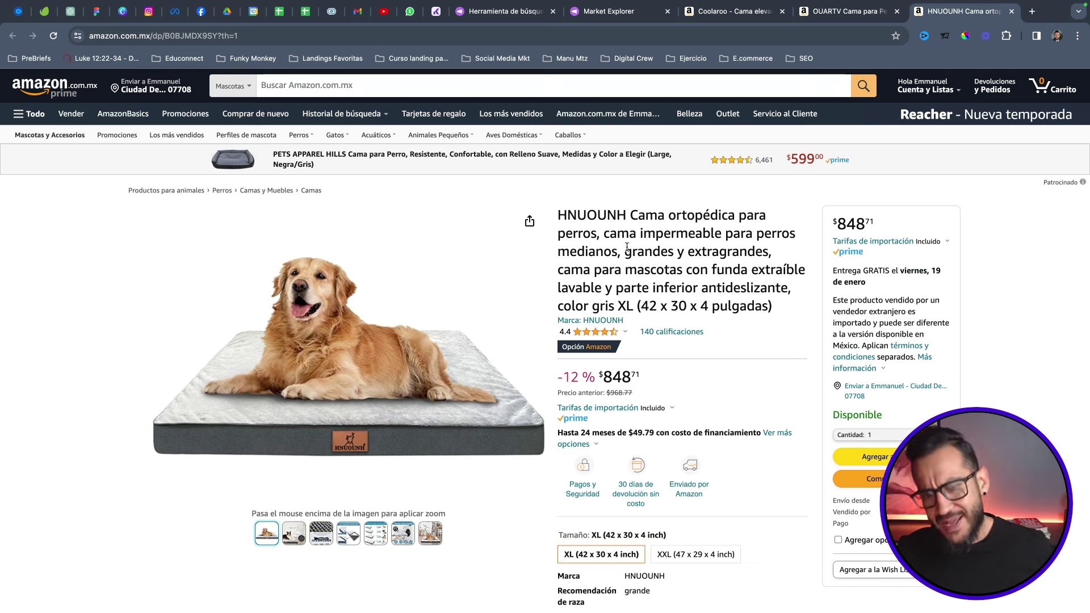
drag(558, 215, 762, 309)
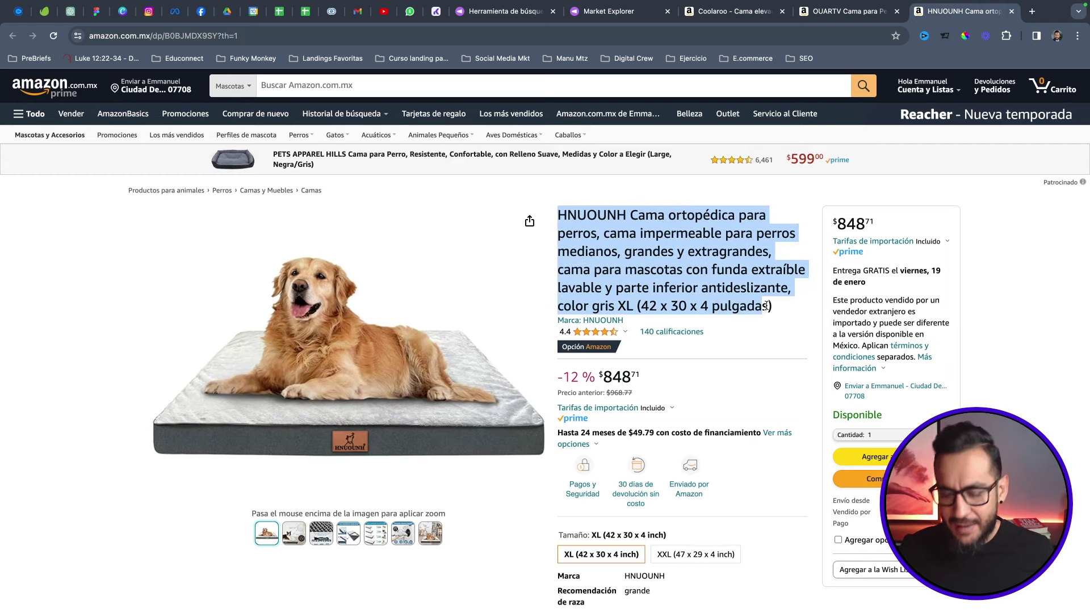
scroll(721, 293, down, 3)
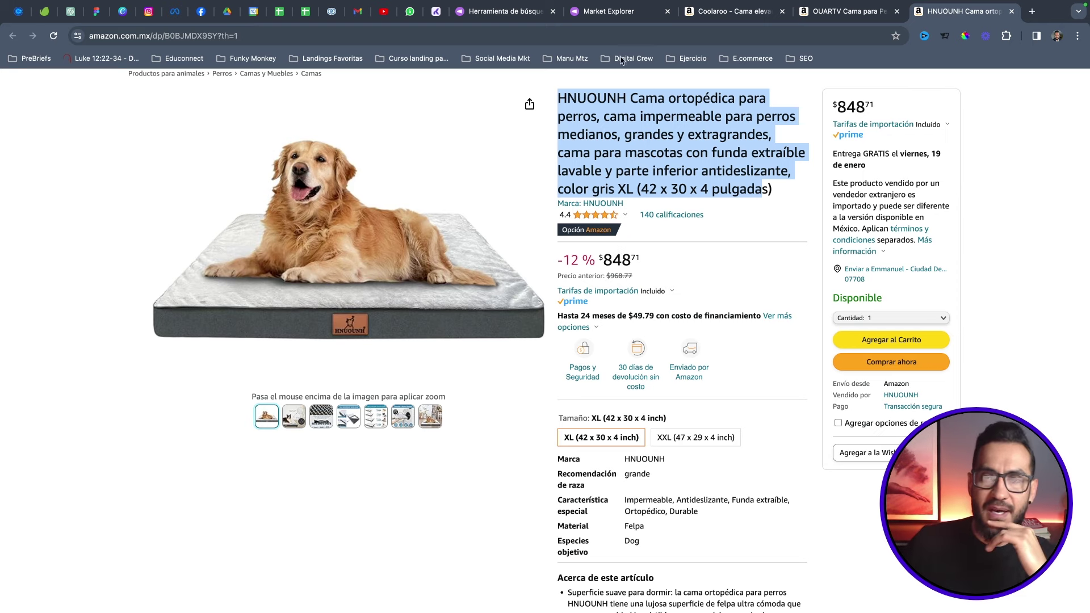
click(610, 12)
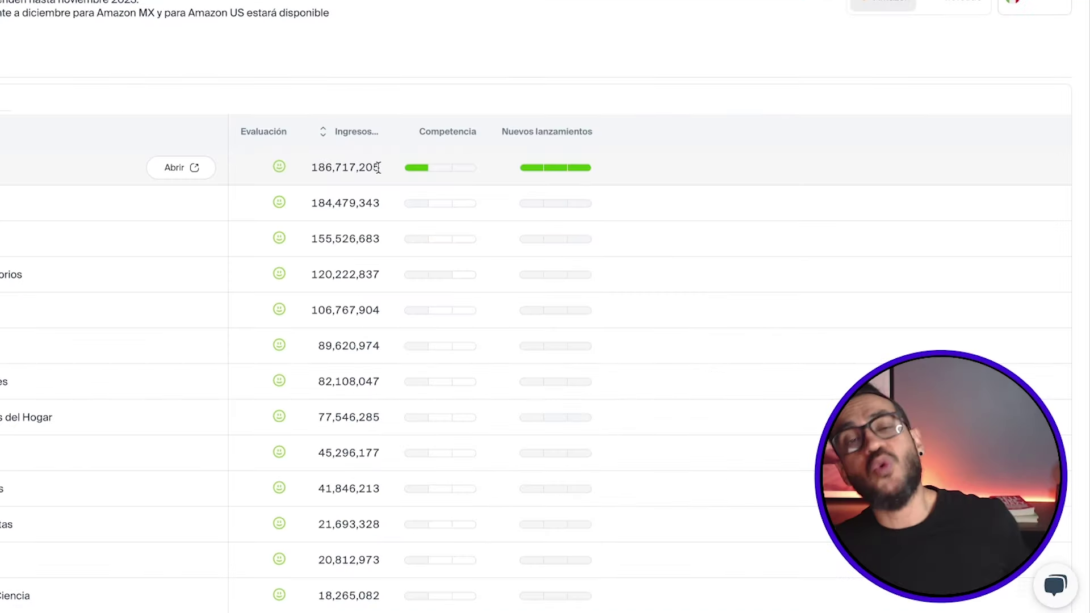